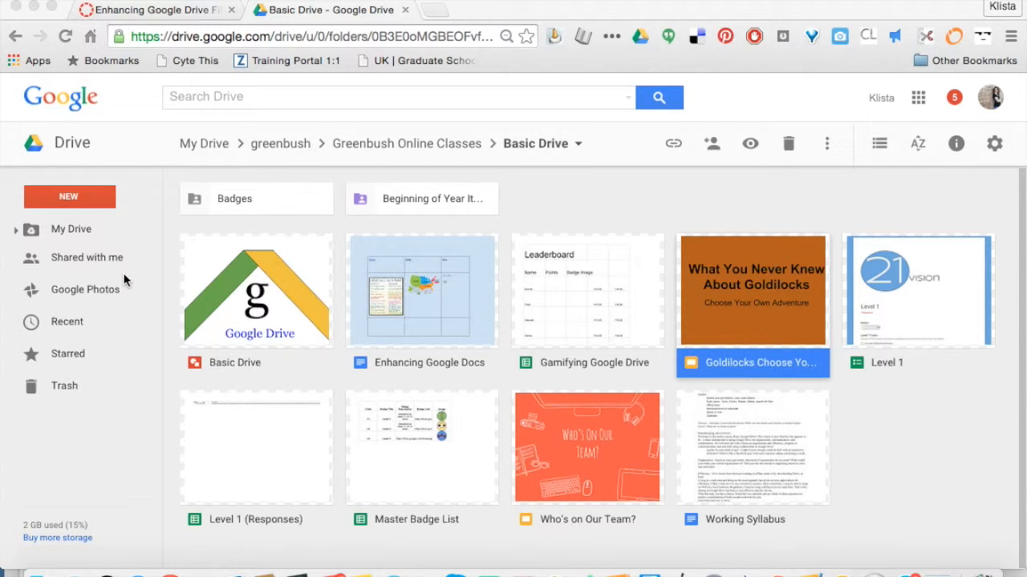
Create a new Google Sheets spreadsheet in the Basic Drive folder and name it "Example Sheet".
{"action": "left_click", "coordinate": [96, 196]}
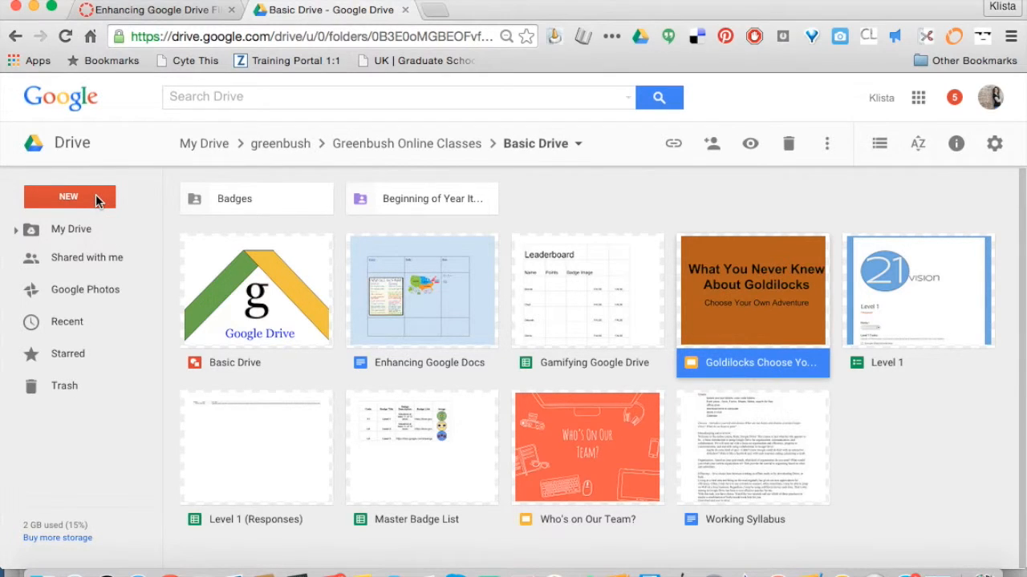
{"action": "left_click", "coordinate": [78, 203]}
{"action": "left_click", "coordinate": [83, 370]}
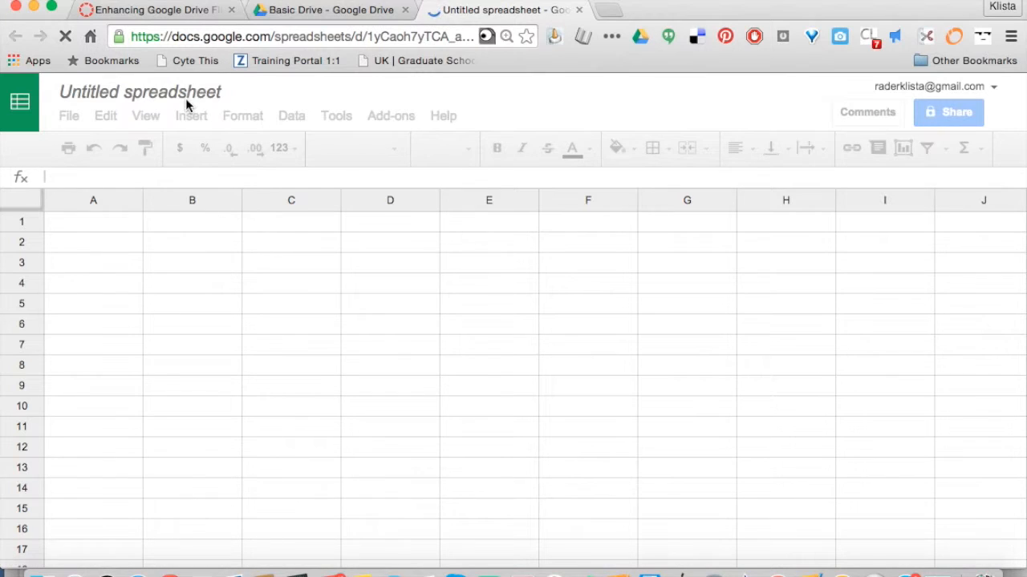
{"action": "left_click", "coordinate": [187, 93]}
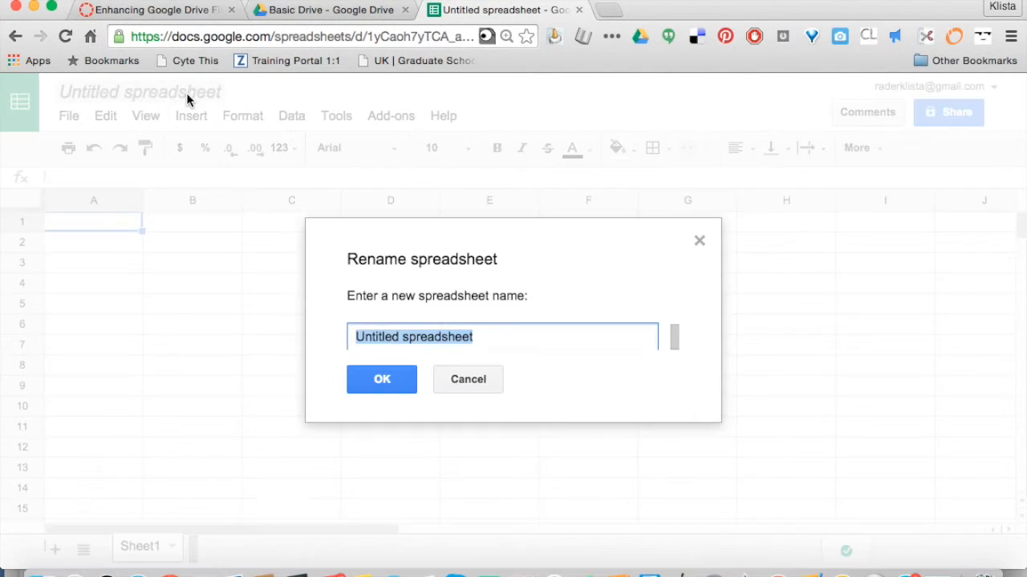
{"action": "type", "text": "Example Sheet"}
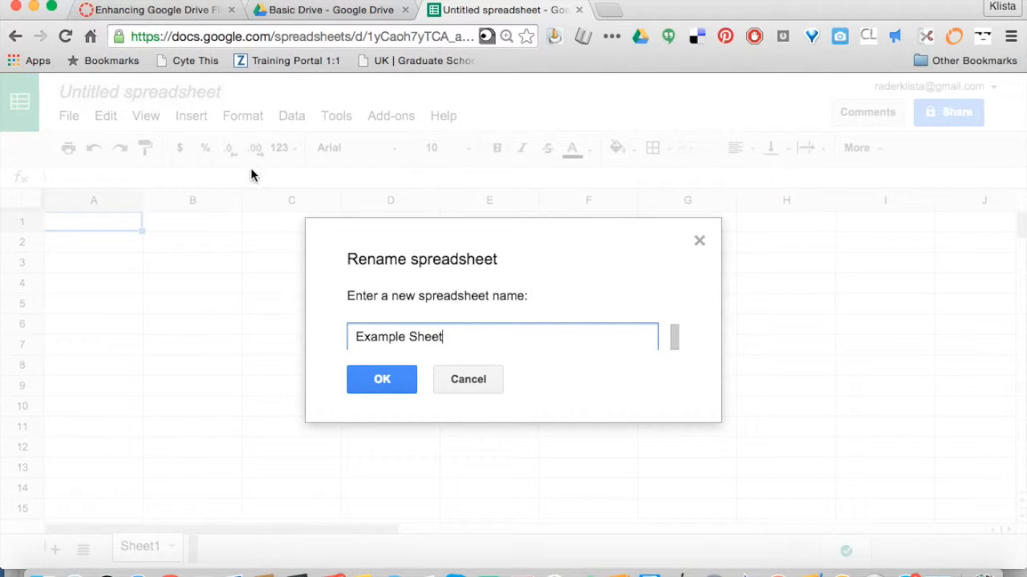
{"action": "left_click", "coordinate": [380, 380]}
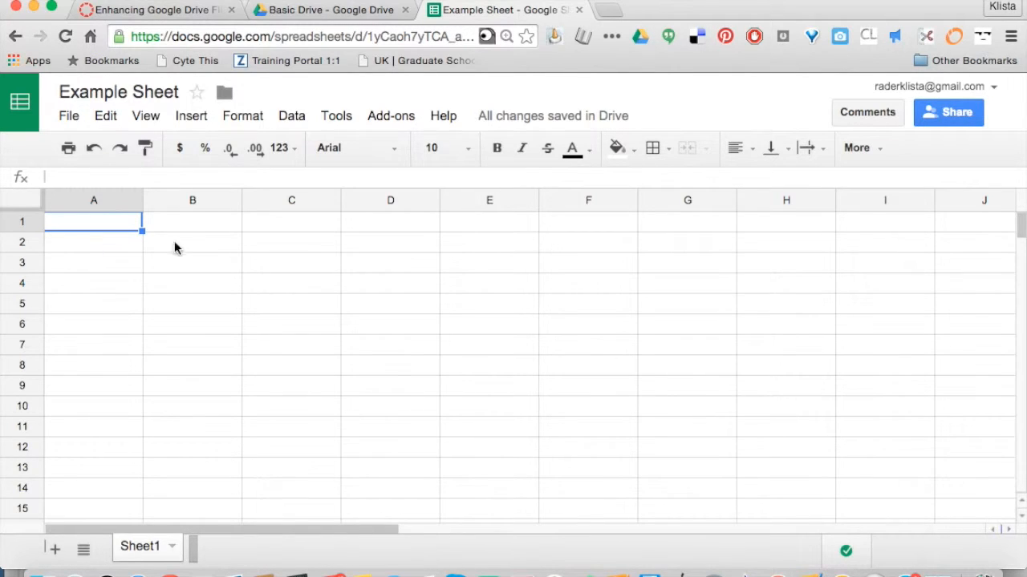
Enter the title "Leaderboard" in cell A1 and set its font size to 24.
{"action": "type", "text": "Leaderboard"}
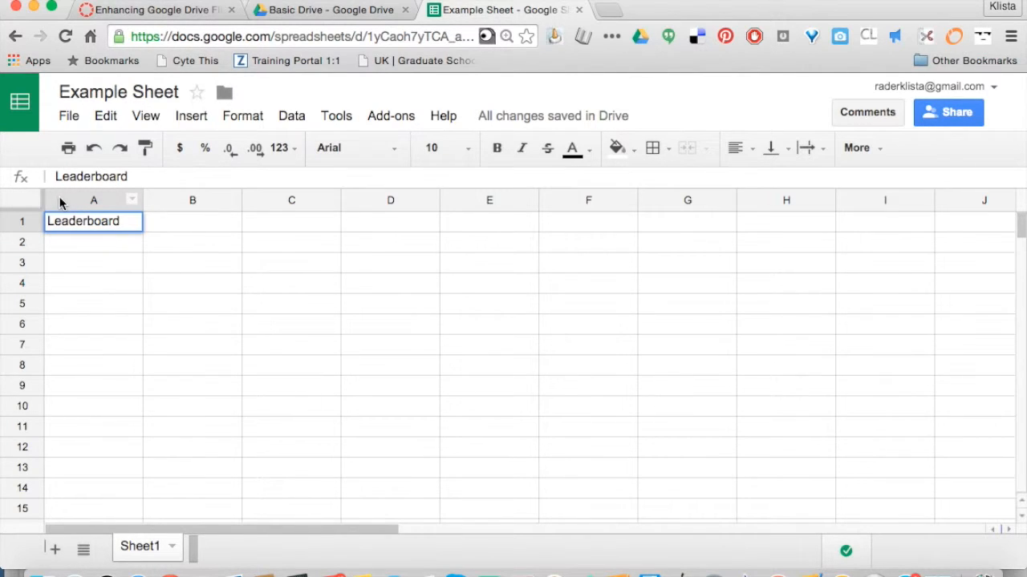
{"action": "key", "text": "super+a"}
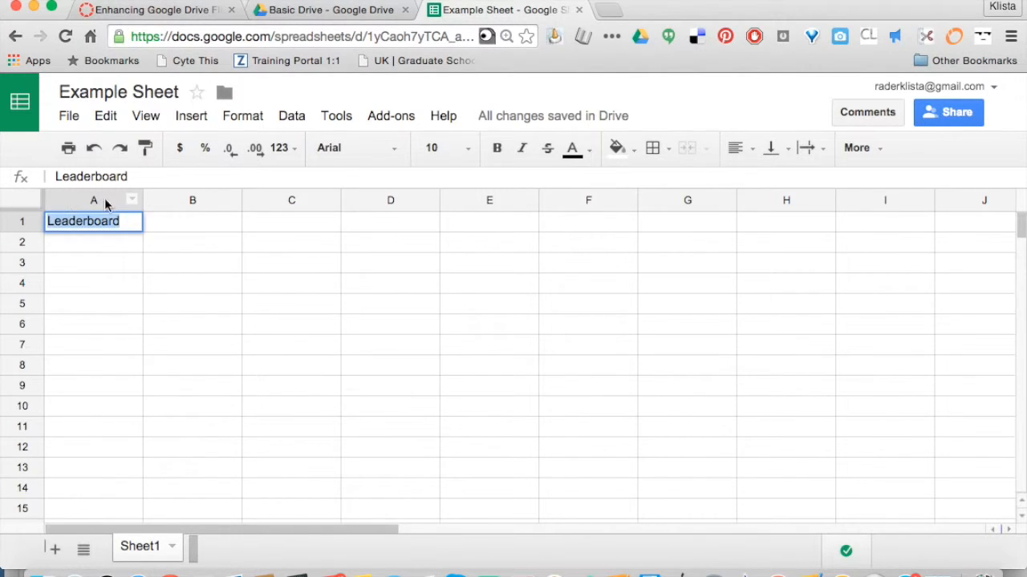
{"action": "left_click", "coordinate": [468, 157]}
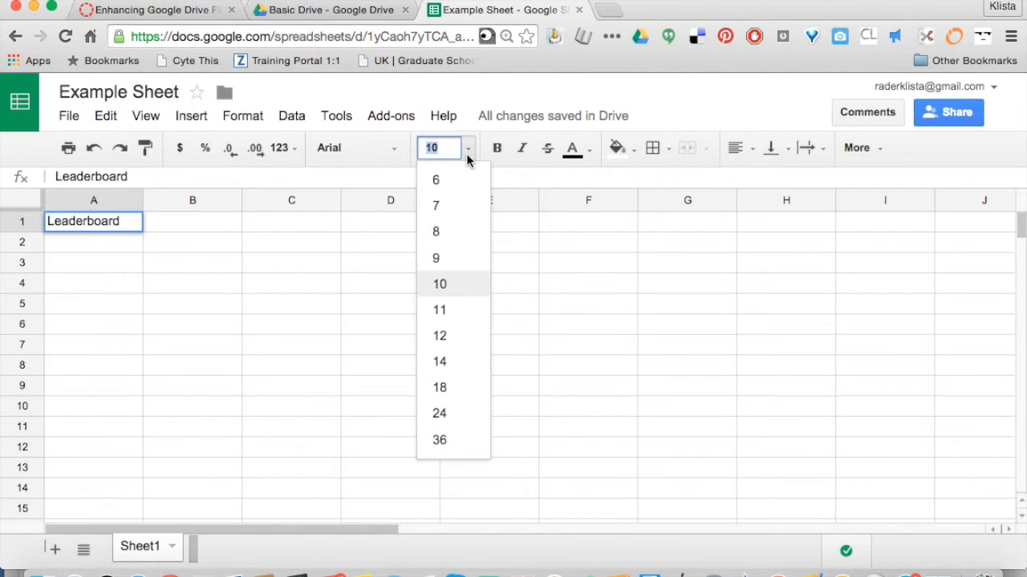
{"action": "left_click", "coordinate": [441, 395]}
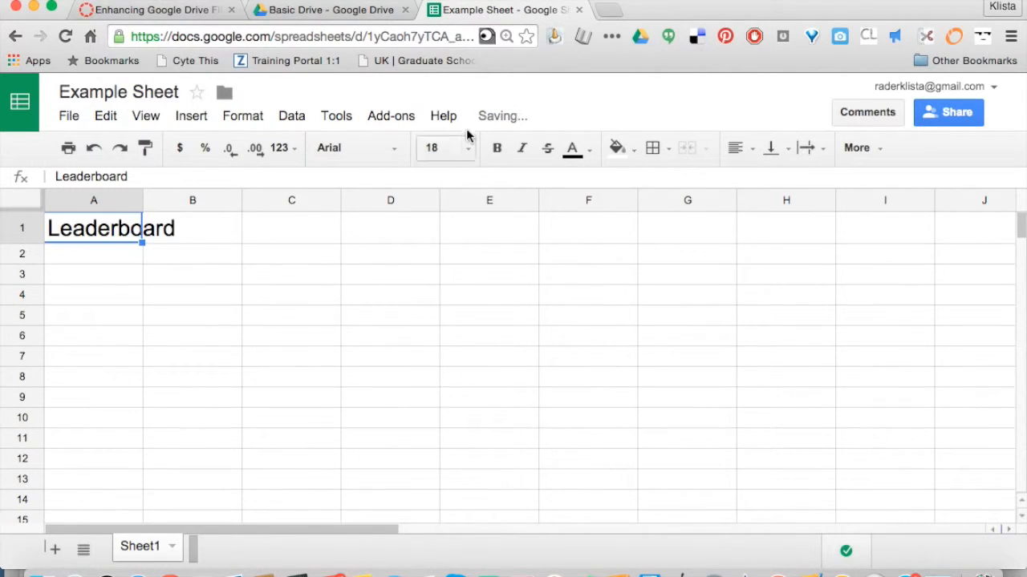
{"action": "left_click", "coordinate": [470, 151]}
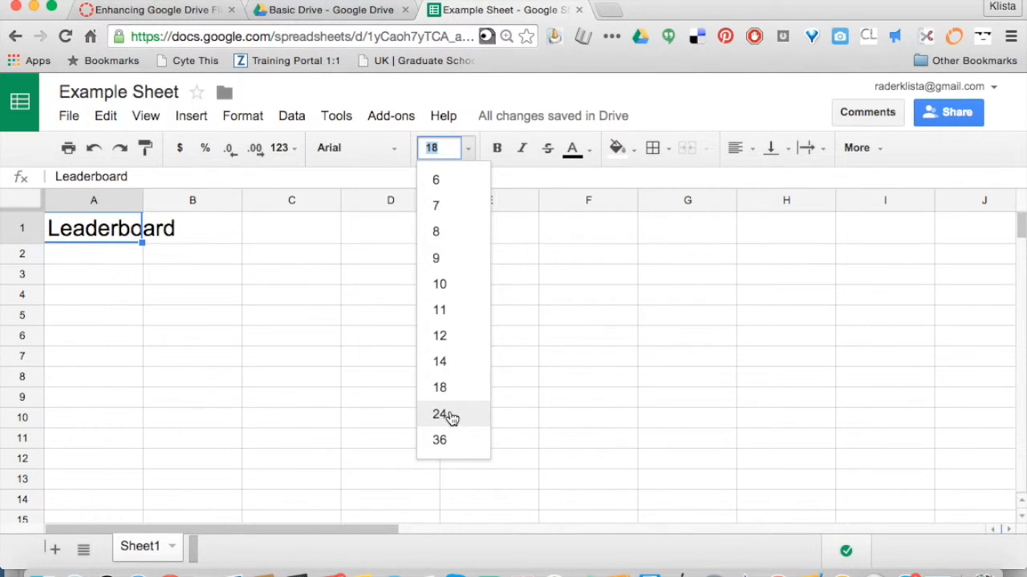
{"action": "left_click", "coordinate": [450, 415]}
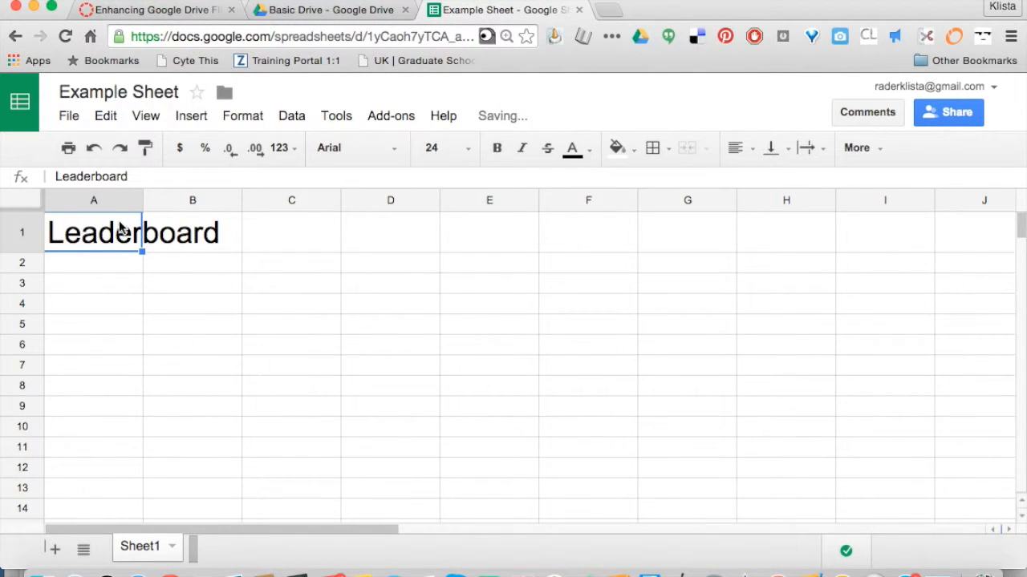
Set cell A1's text wrapping to Wrap and widen column A to about twice its width so the title fits on one line.
{"action": "left_click", "coordinate": [191, 238]}
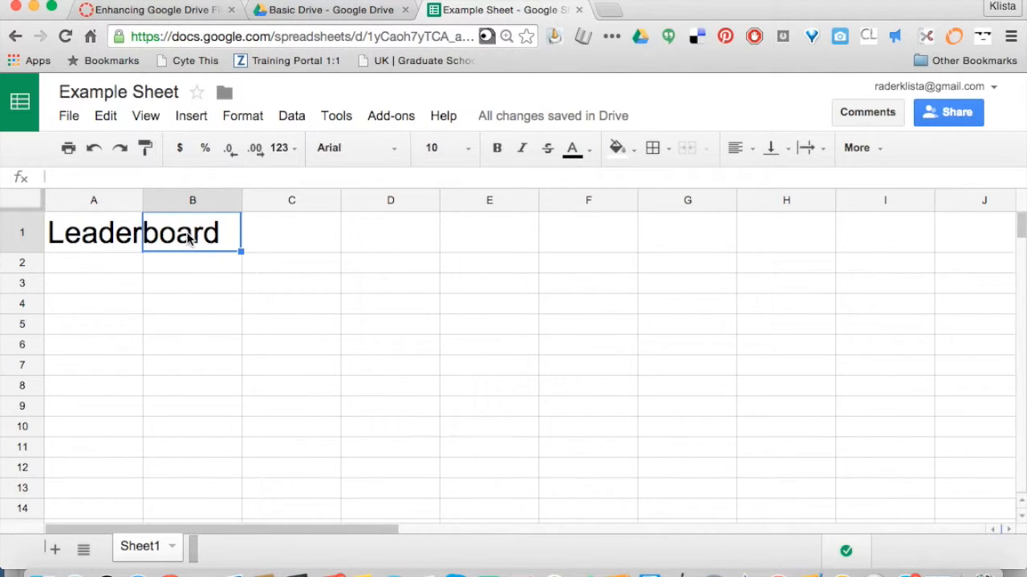
{"action": "left_click", "coordinate": [128, 233]}
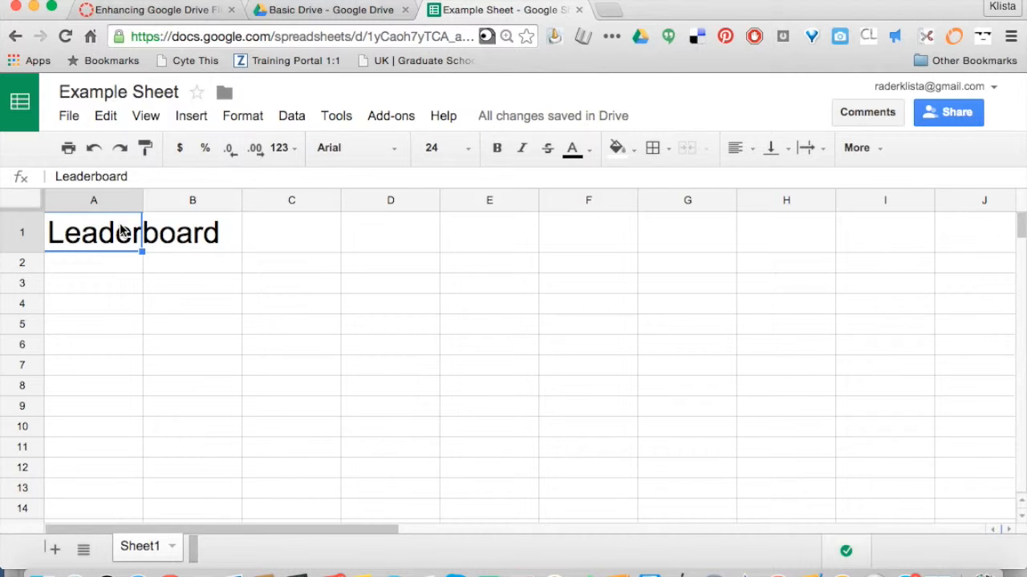
{"action": "left_click", "coordinate": [247, 117]}
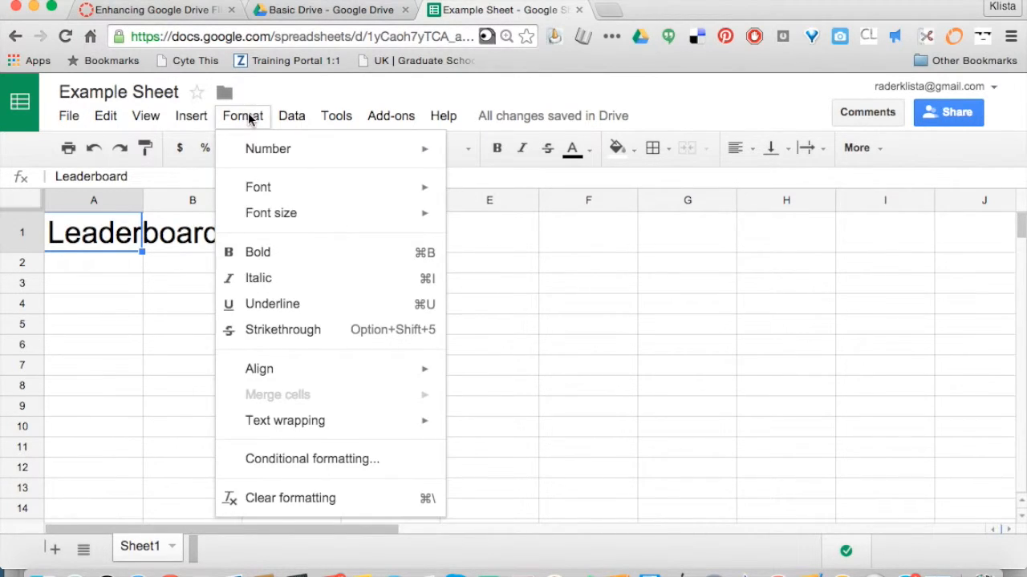
{"action": "mouse_move", "coordinate": [383, 433]}
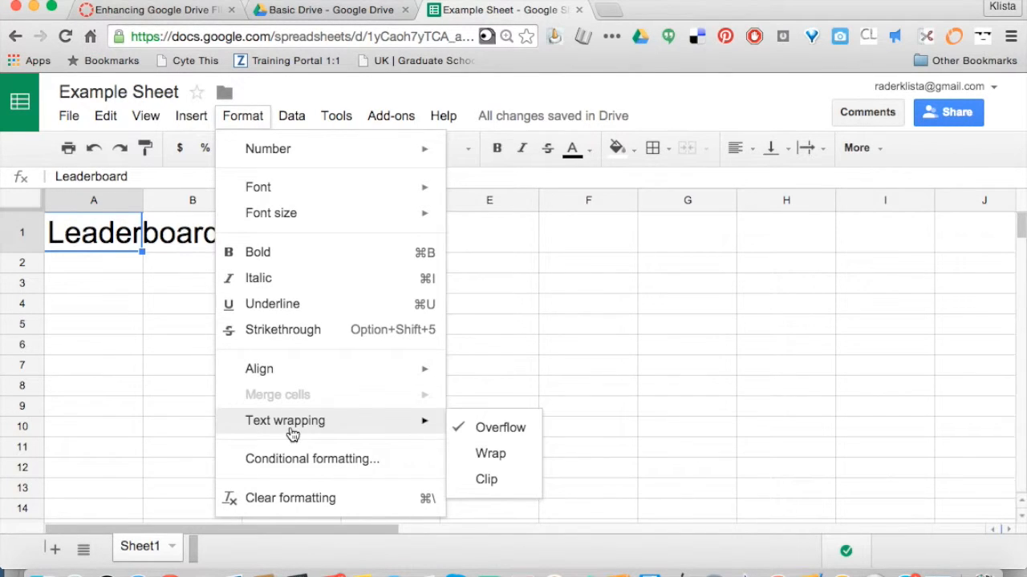
{"action": "left_click", "coordinate": [482, 455]}
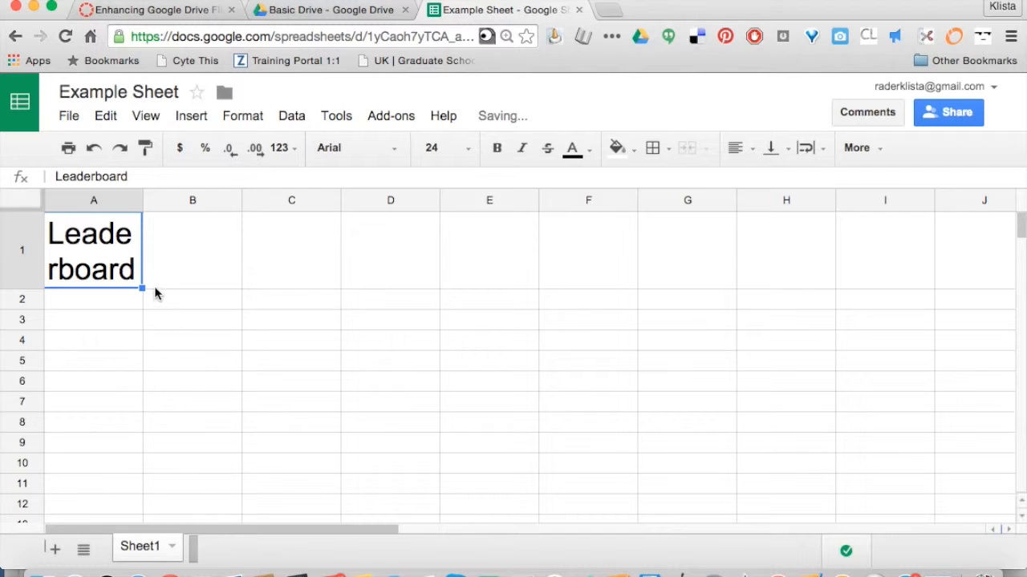
{"action": "left_click_drag", "start_coordinate": [141, 197], "coordinate": [240, 198]}
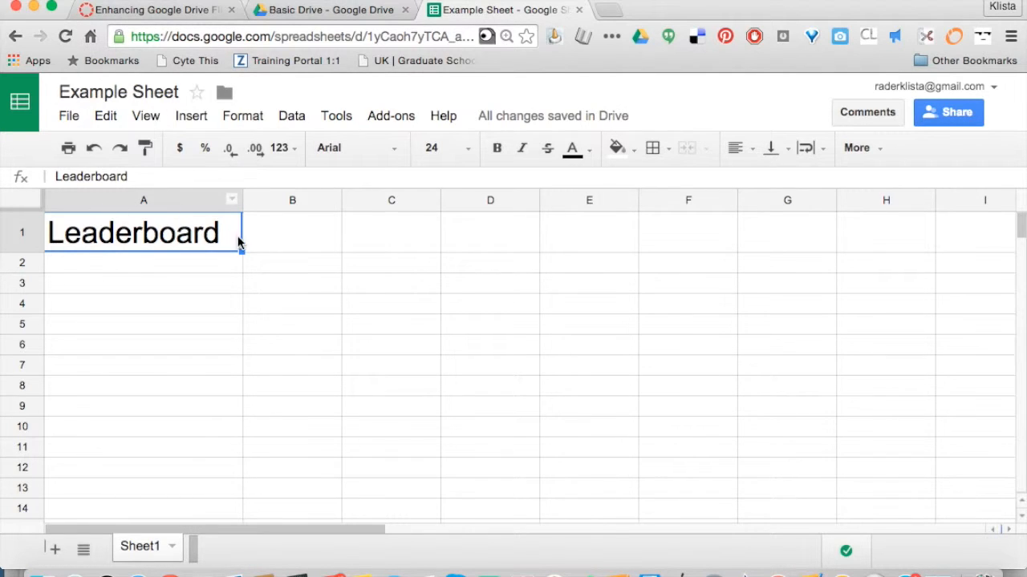
Freeze the first row, which holds the Leaderboard title.
{"action": "left_click", "coordinate": [22, 233]}
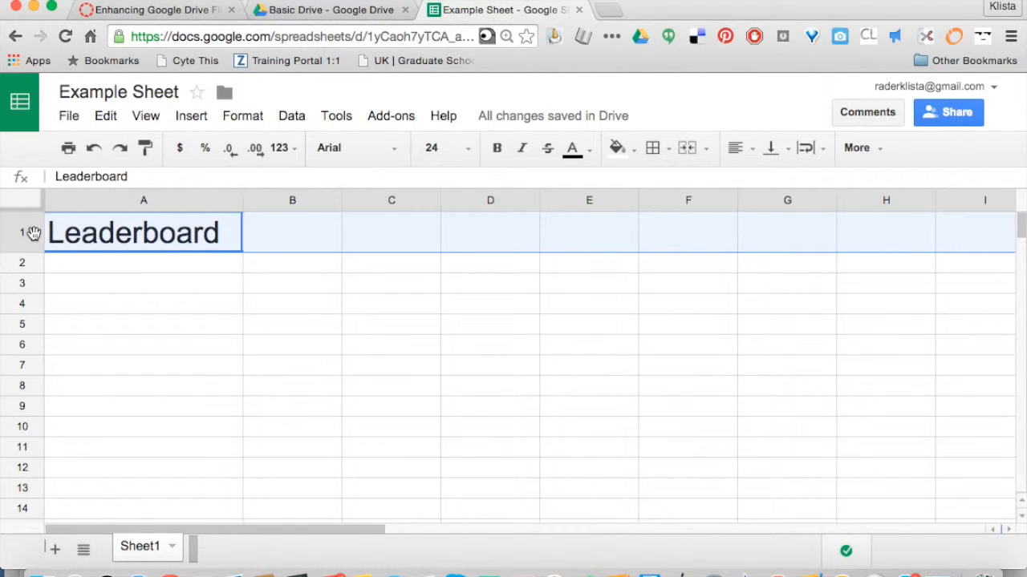
{"action": "left_click", "coordinate": [147, 116]}
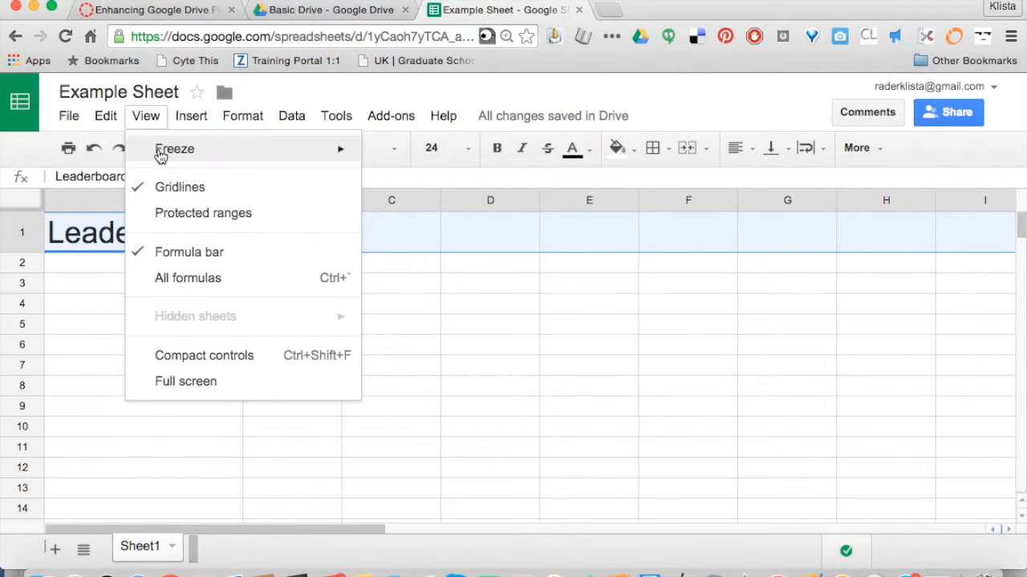
{"action": "mouse_move", "coordinate": [162, 157]}
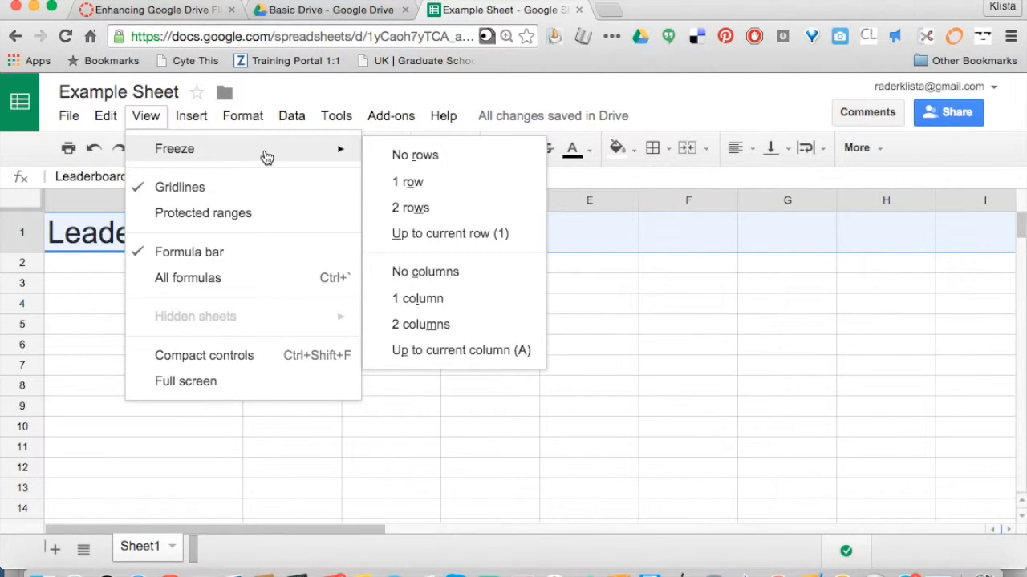
{"action": "left_click", "coordinate": [397, 183]}
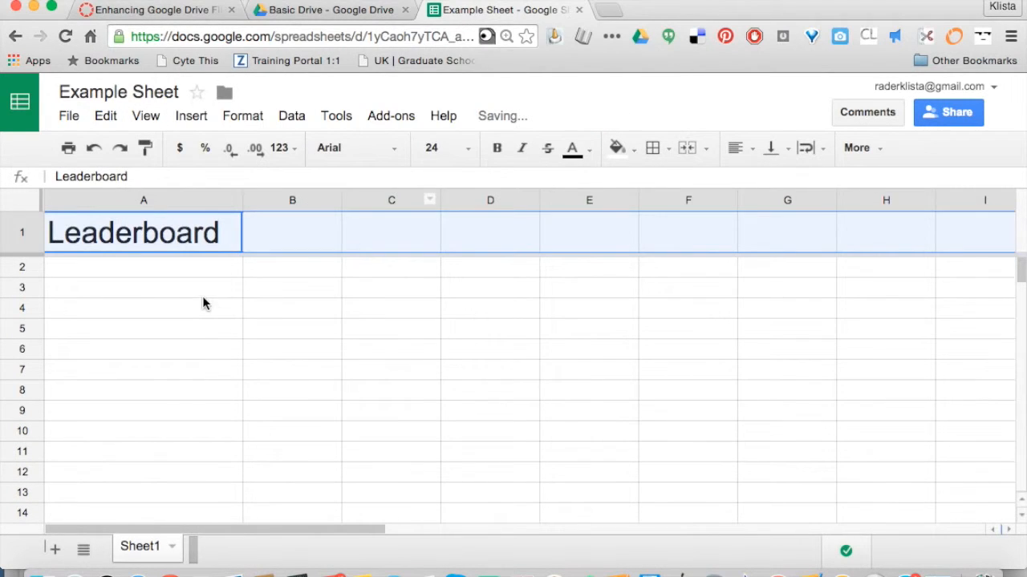
Check how the frozen title row behaves against the sheet's lower rows and further columns.
{"action": "left_click", "coordinate": [202, 296]}
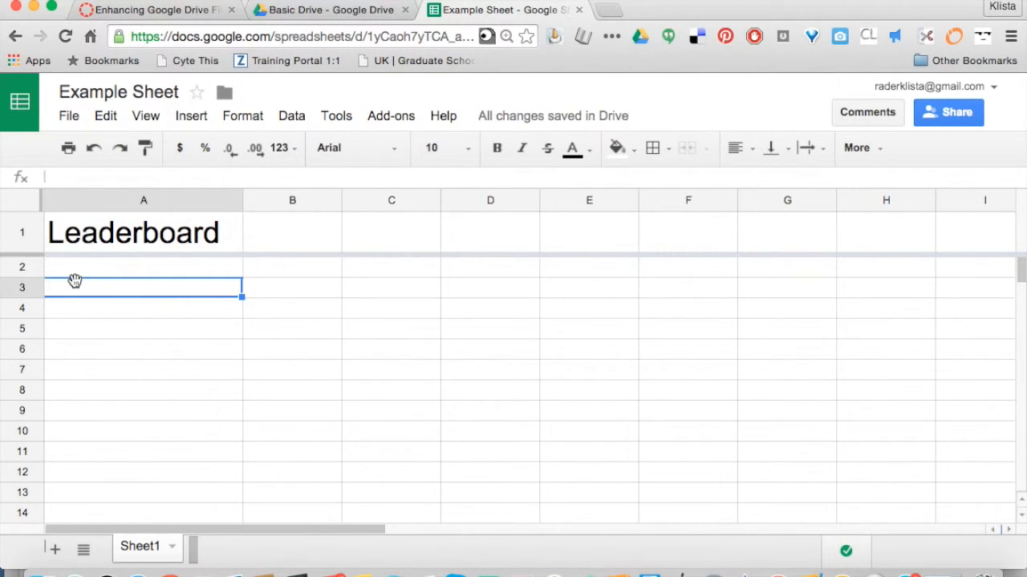
{"action": "scroll", "coordinate": [93, 357], "scroll_direction": "down", "scroll_amount": 20}
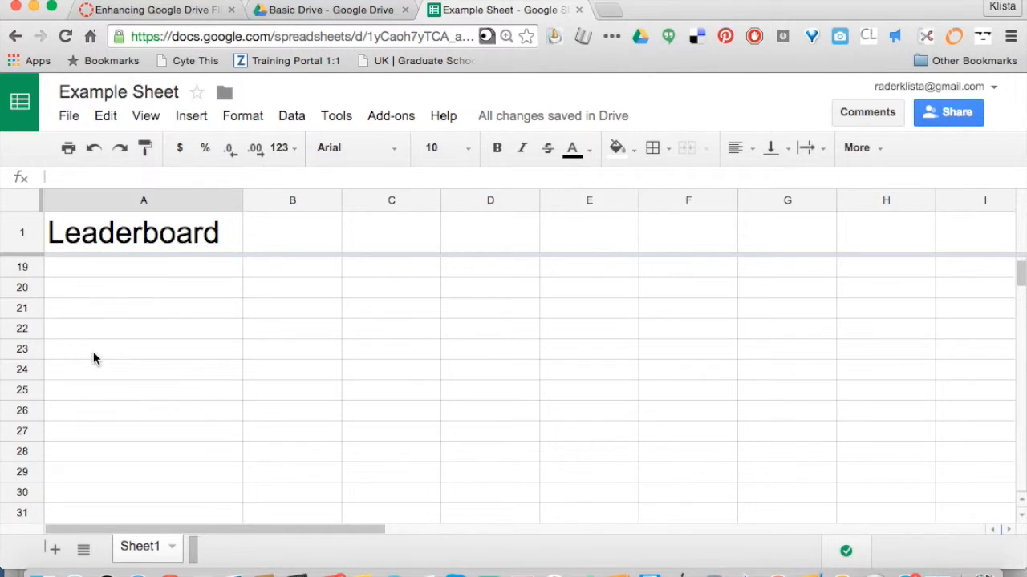
{"action": "scroll", "coordinate": [93, 357], "scroll_direction": "down", "scroll_amount": 15}
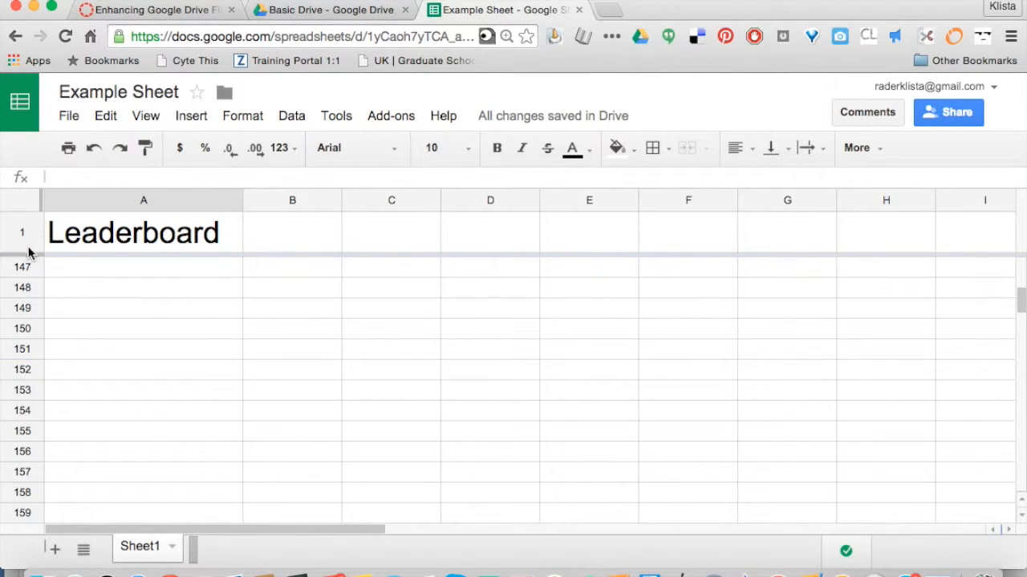
{"action": "scroll", "coordinate": [73, 343], "scroll_direction": "up", "scroll_amount": 20}
{"action": "scroll", "coordinate": [73, 343], "scroll_direction": "right", "scroll_amount": 2}
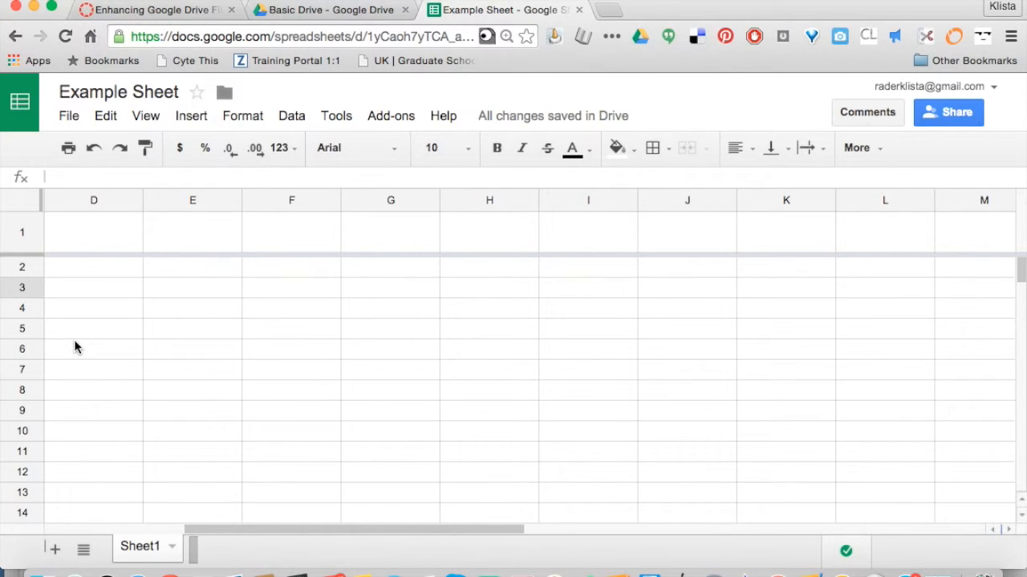
{"action": "scroll", "coordinate": [74, 347], "scroll_direction": "left", "scroll_amount": 3}
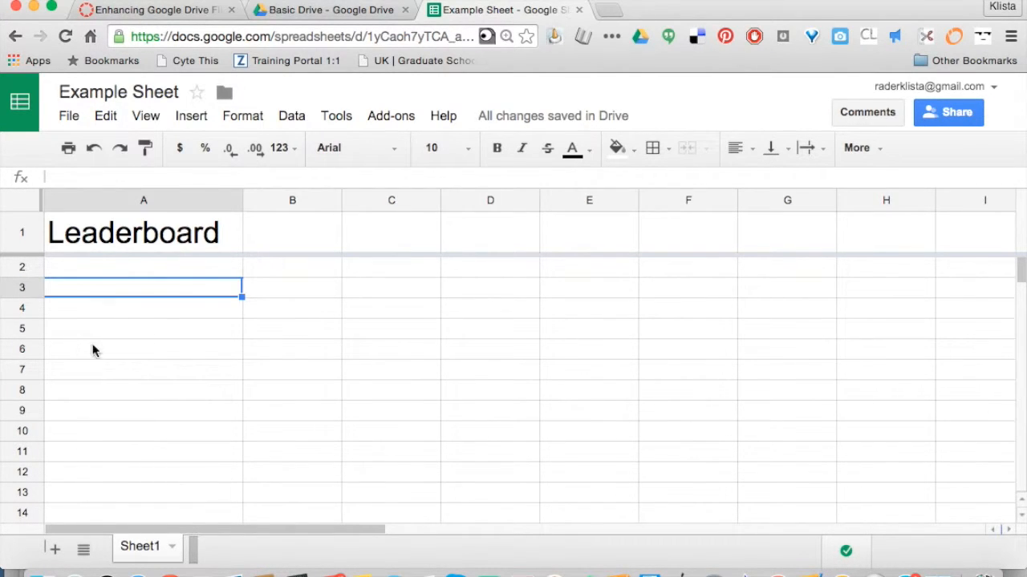
Enter three participants' first names in cells A2 to A4, one per row.
{"action": "left_click", "coordinate": [77, 274]}
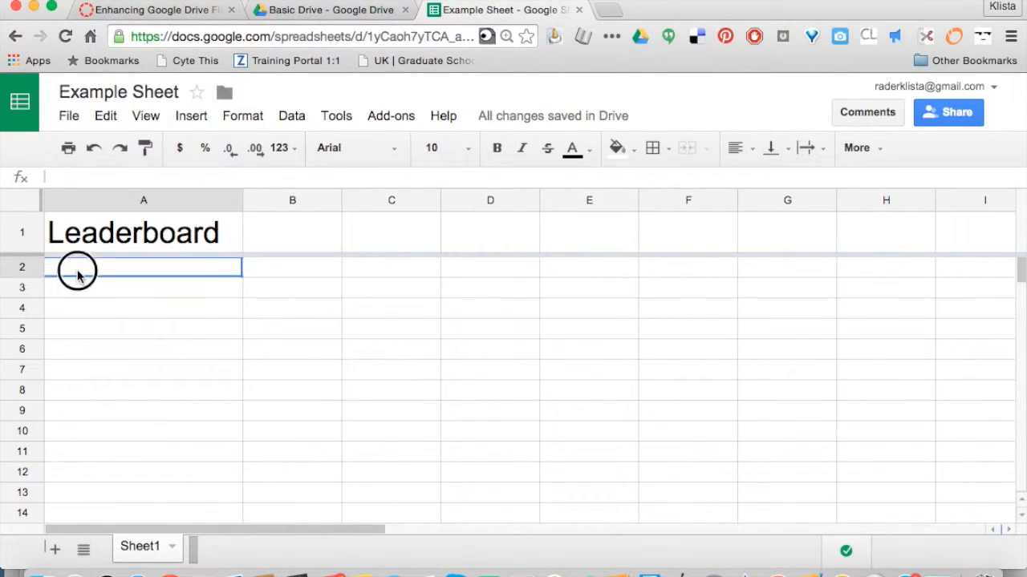
{"action": "type", "text": "Klista"}
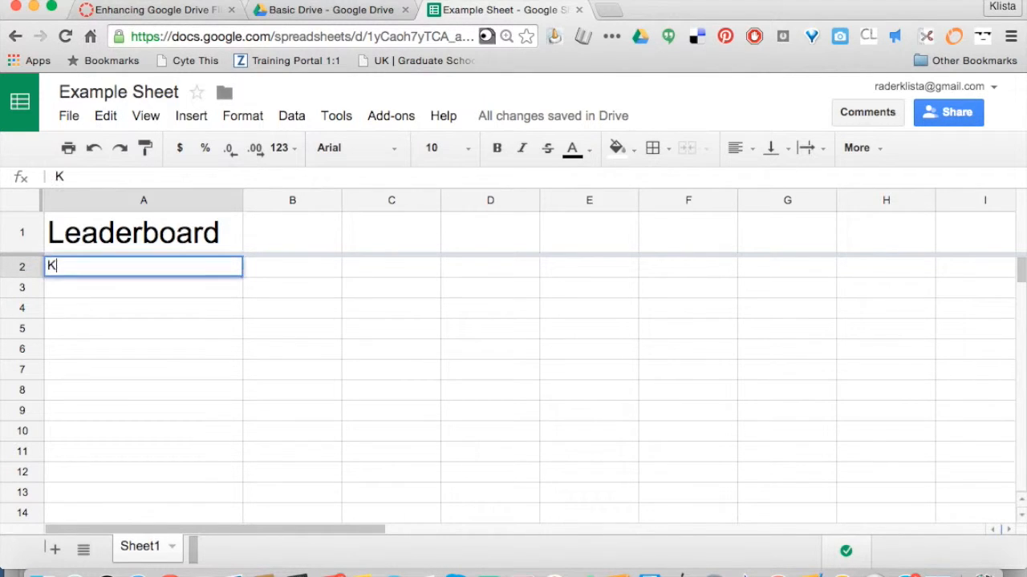
{"action": "key", "text": "Return"}
{"action": "type", "text": "Sally"}
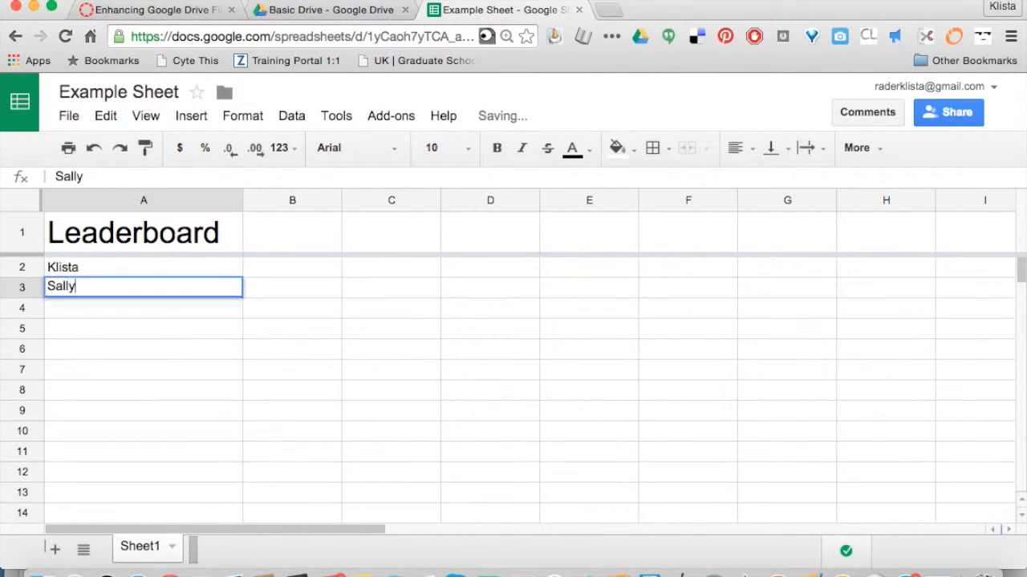
{"action": "key", "text": "Return"}
{"action": "type", "text": "Bob"}
{"action": "key", "text": "Return"}
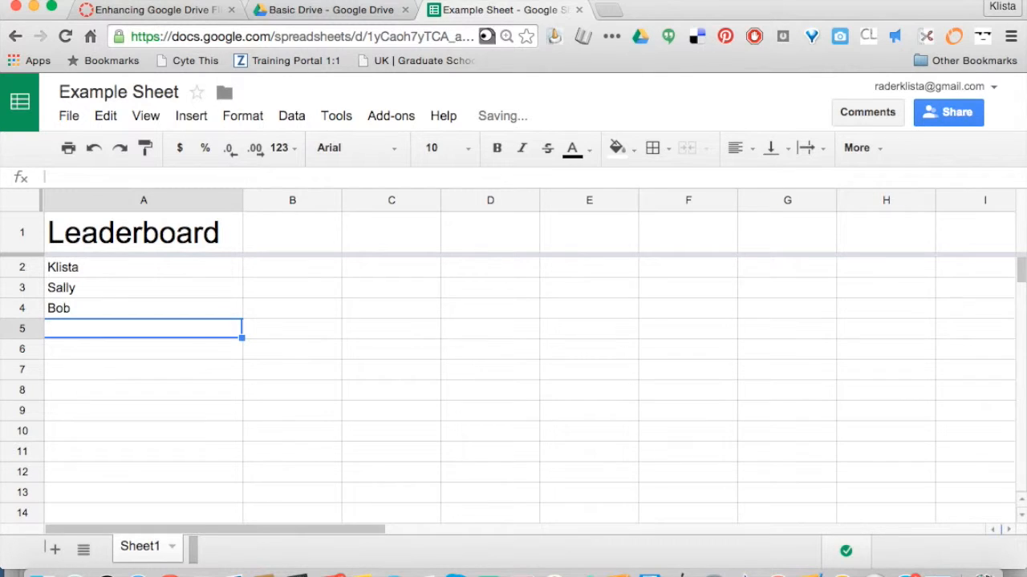
Delete the unused columns E through Z, keeping only columns A to D.
{"action": "left_click", "coordinate": [558, 219]}
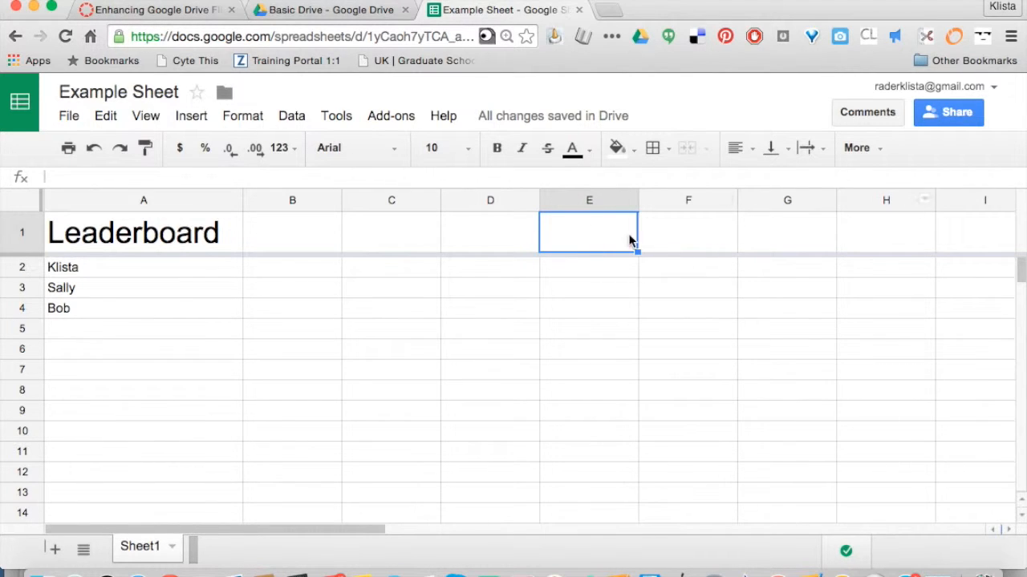
{"action": "left_click_drag", "start_coordinate": [575, 204], "coordinate": [1017, 369]}
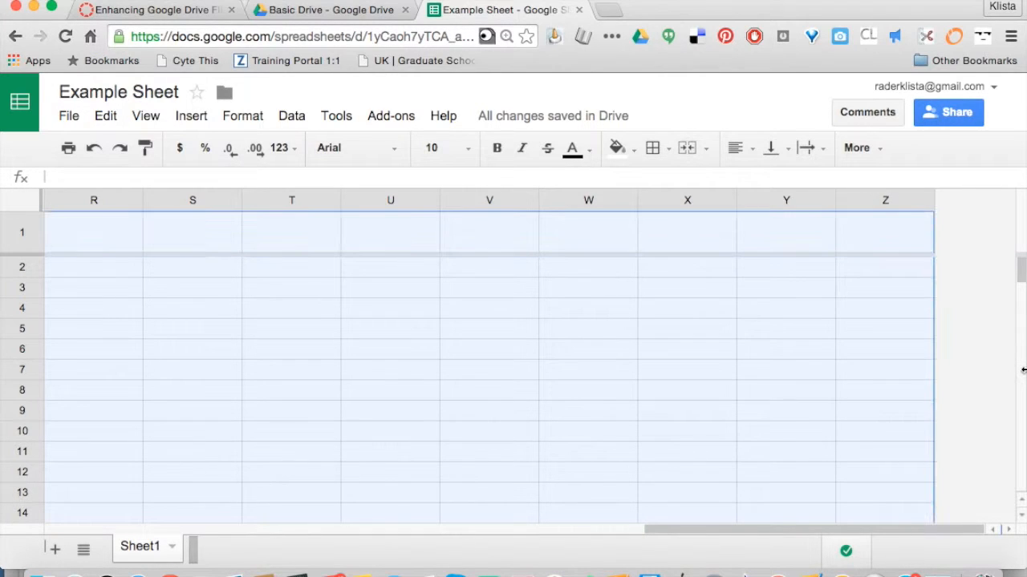
{"action": "right_click", "coordinate": [680, 436]}
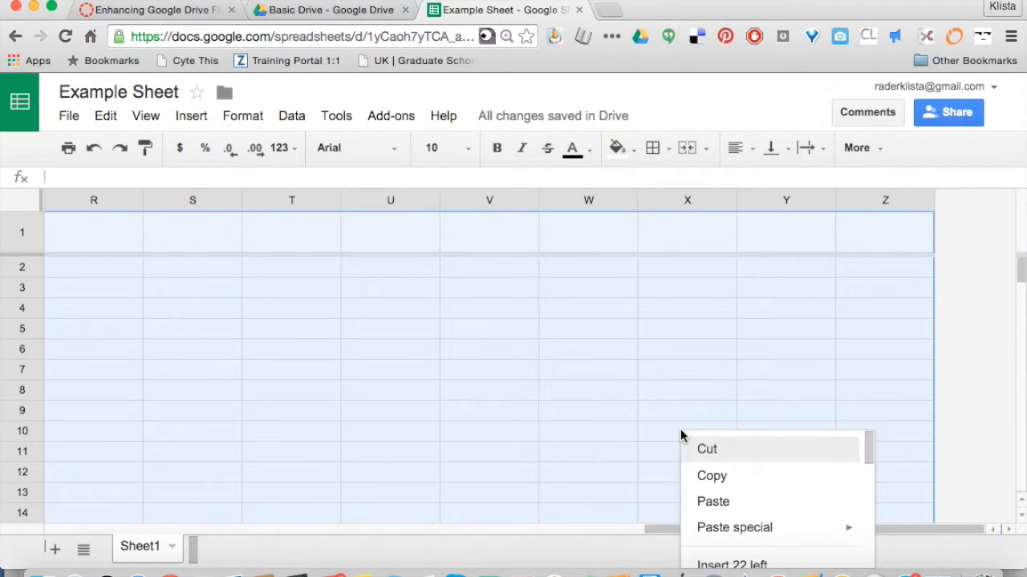
{"action": "scroll", "coordinate": [728, 452], "scroll_direction": "down", "scroll_amount": 3}
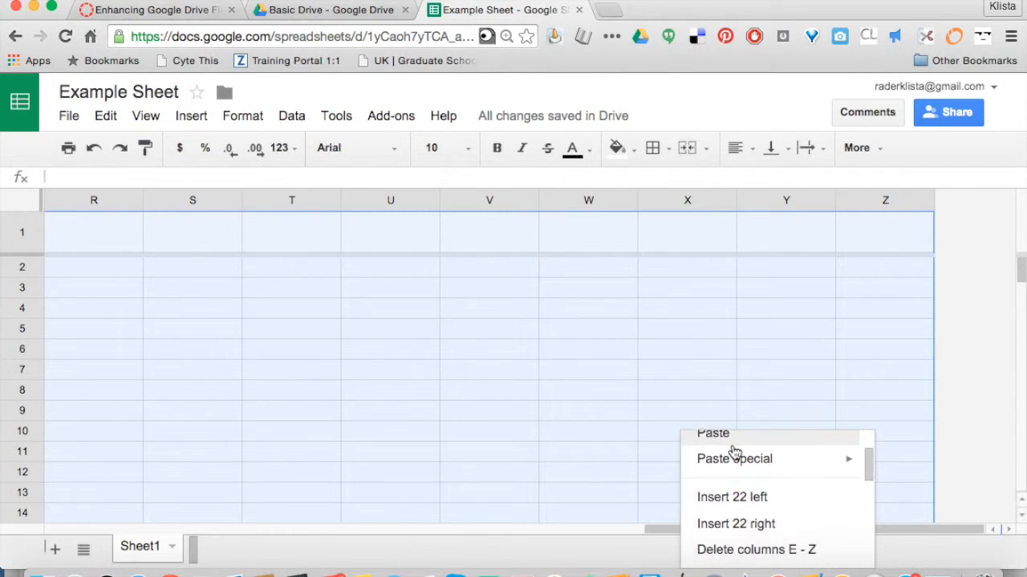
{"action": "mouse_move", "coordinate": [734, 453]}
{"action": "scroll", "coordinate": [733, 454], "scroll_direction": "down", "scroll_amount": 3}
{"action": "left_click", "coordinate": [732, 478]}
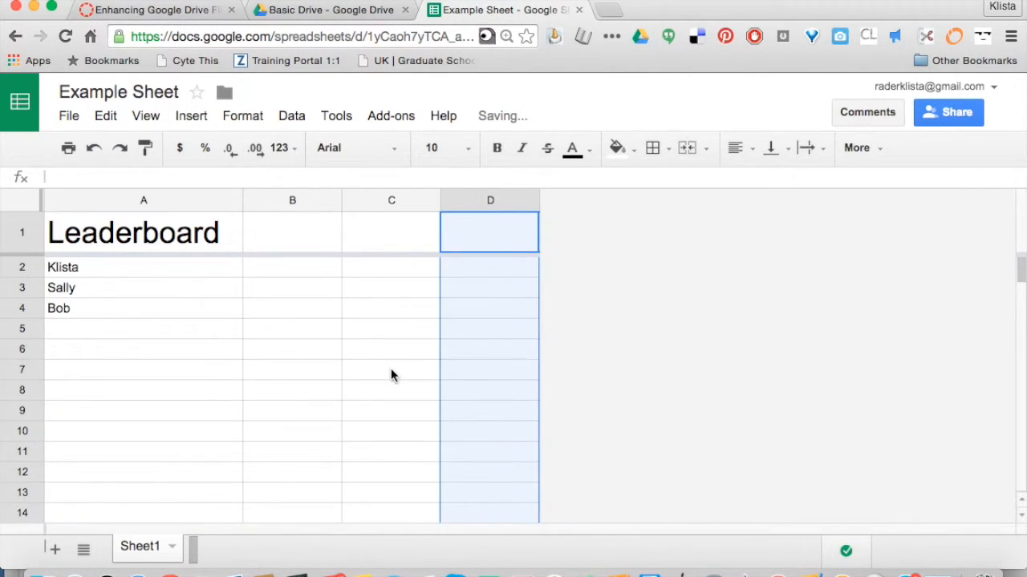
Replace the Leaderboard title in cell A1 with Period 1.
{"action": "left_click", "coordinate": [285, 377]}
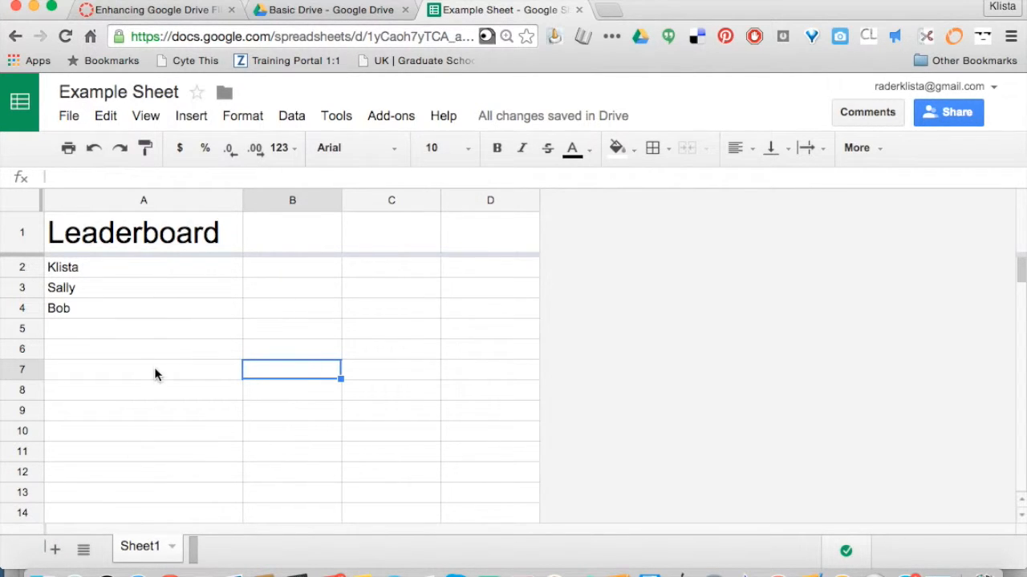
{"action": "left_click", "coordinate": [137, 241]}
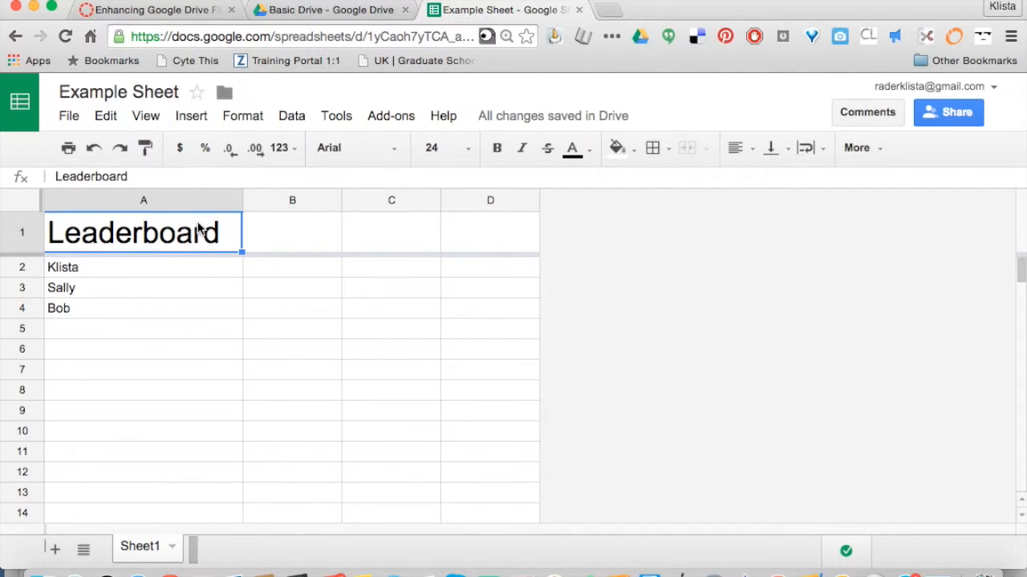
{"action": "left_click", "coordinate": [110, 174]}
{"action": "left_click_drag", "start_coordinate": [110, 175], "coordinate": [16, 164]}
{"action": "type", "text": "Perio"}
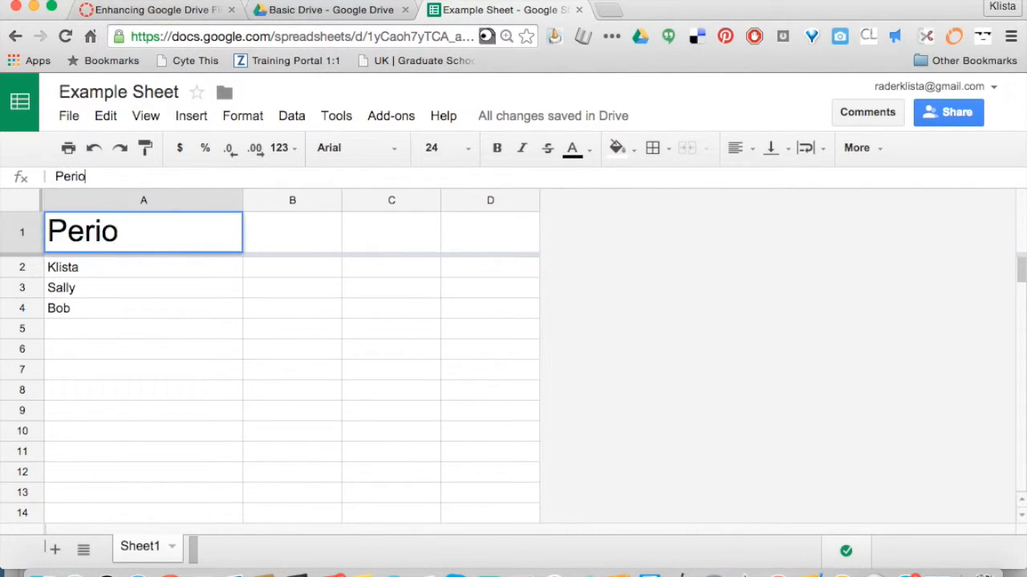
{"action": "type", "text": "d 1"}
{"action": "key", "text": "Return"}
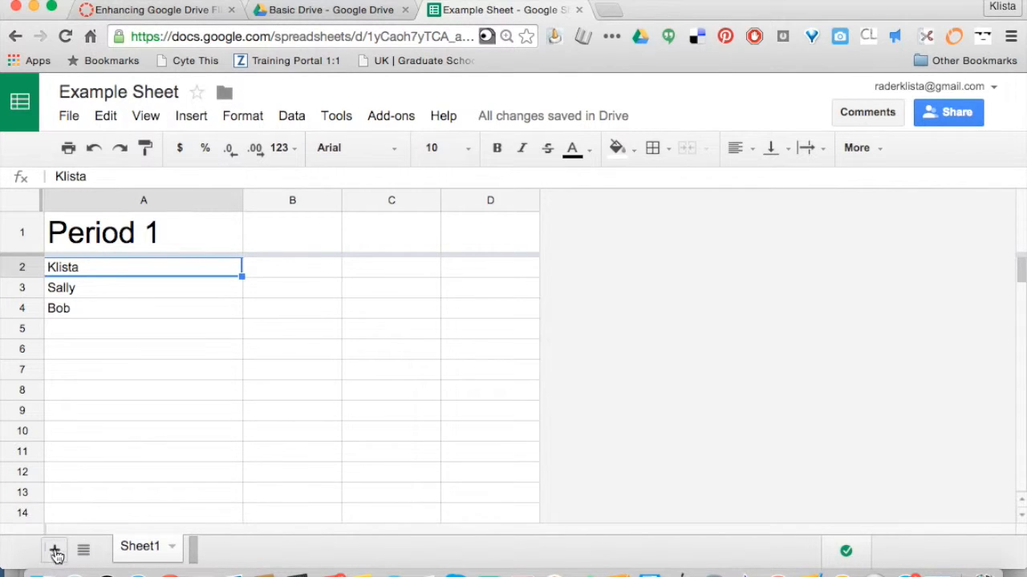
Rename the sheet Sheet1 as Period 1.
{"action": "double_click", "coordinate": [141, 547]}
{"action": "type", "text": "Period 1"}
{"action": "key", "text": "Return"}
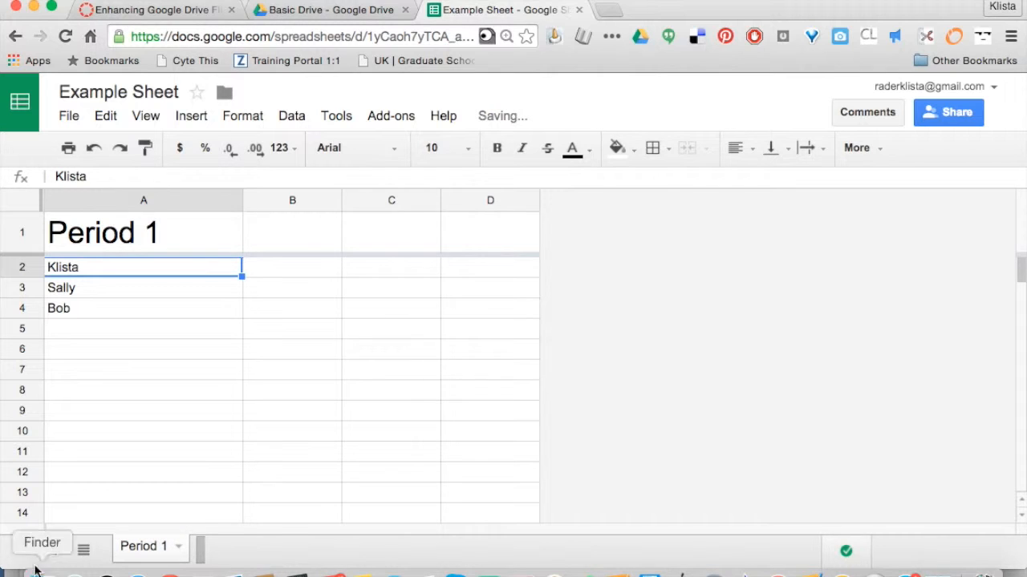
Add a second sheet to the spreadsheet and name it Period 2.
{"action": "left_click", "coordinate": [53, 550]}
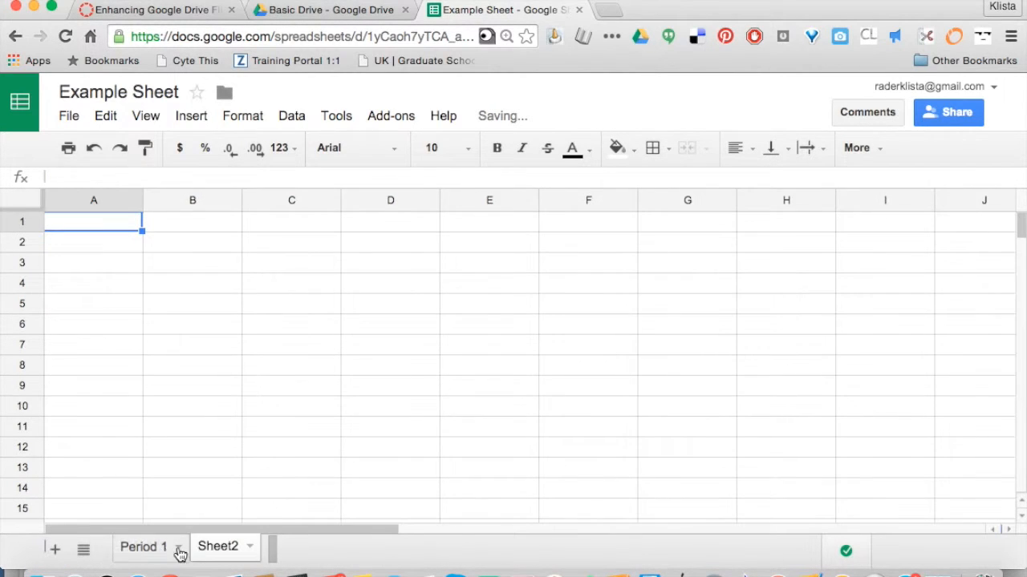
{"action": "double_click", "coordinate": [211, 546]}
{"action": "type", "text": "Period 1"}
{"action": "key", "text": "Return"}
{"action": "key", "text": "Right"}
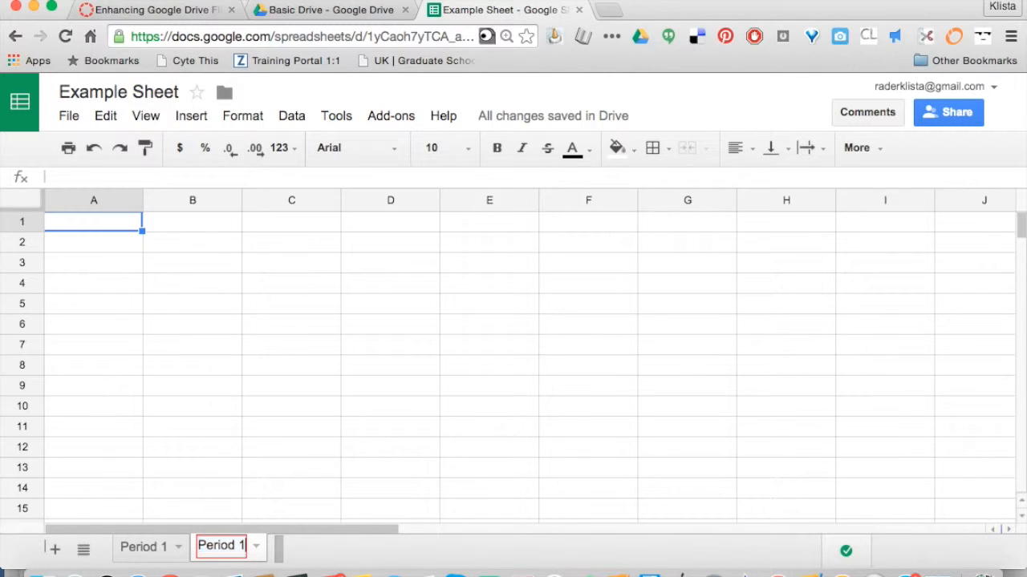
{"action": "key", "text": "BackSpace"}
{"action": "type", "text": "2"}
{"action": "key", "text": "Return"}
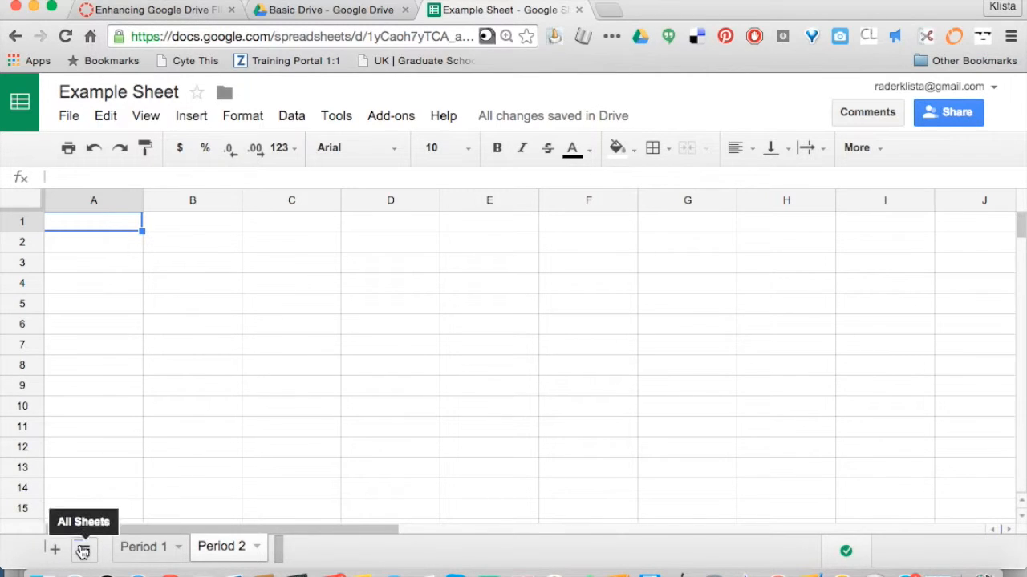
On the Period 1 sheet, enter two scores per participant in columns B and C: 80 and 100, 75 and 90, 60 and 50.
{"action": "left_click", "coordinate": [133, 546]}
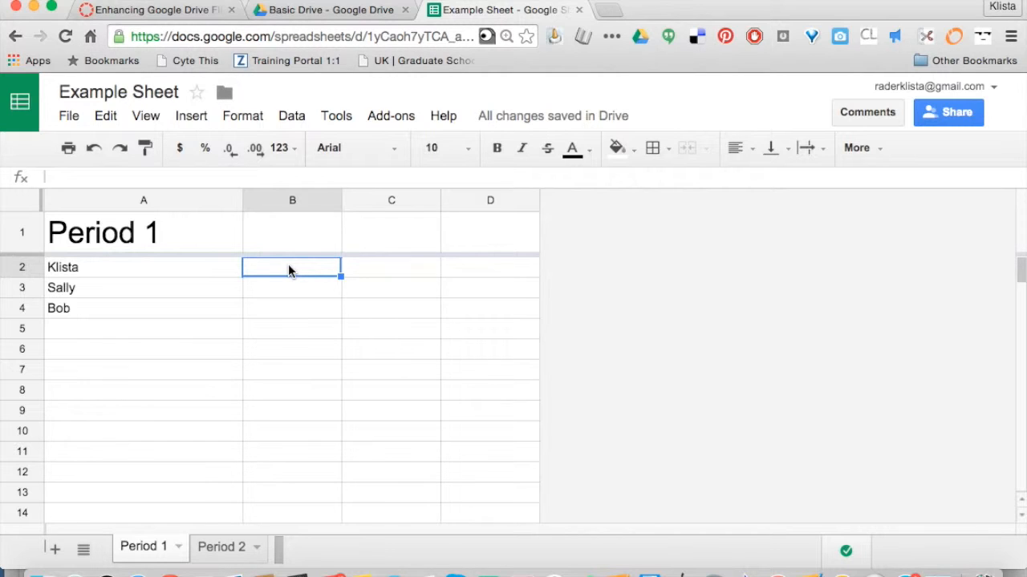
{"action": "type", "text": "80"}
{"action": "key", "text": "Tab"}
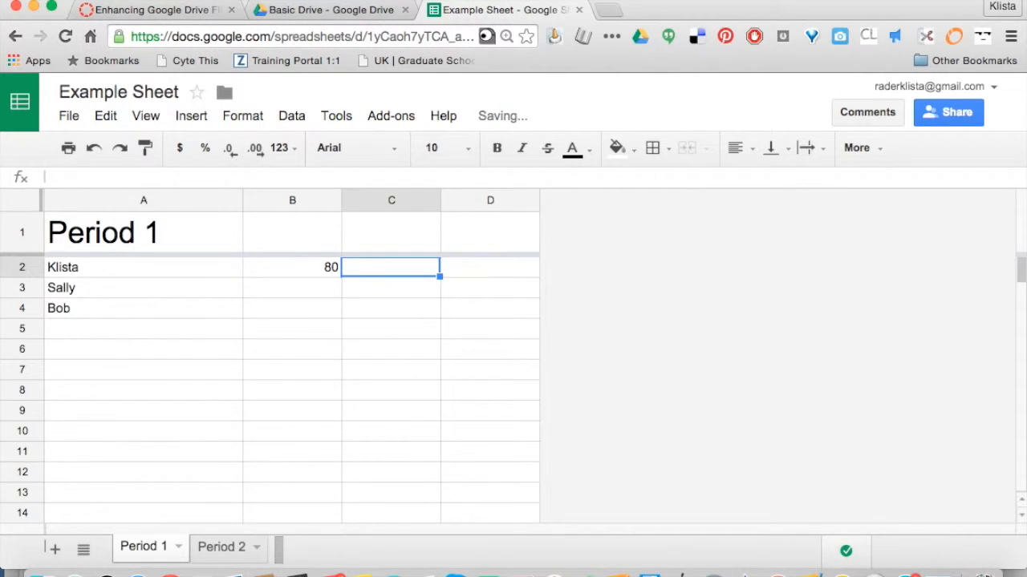
{"action": "type", "text": "100"}
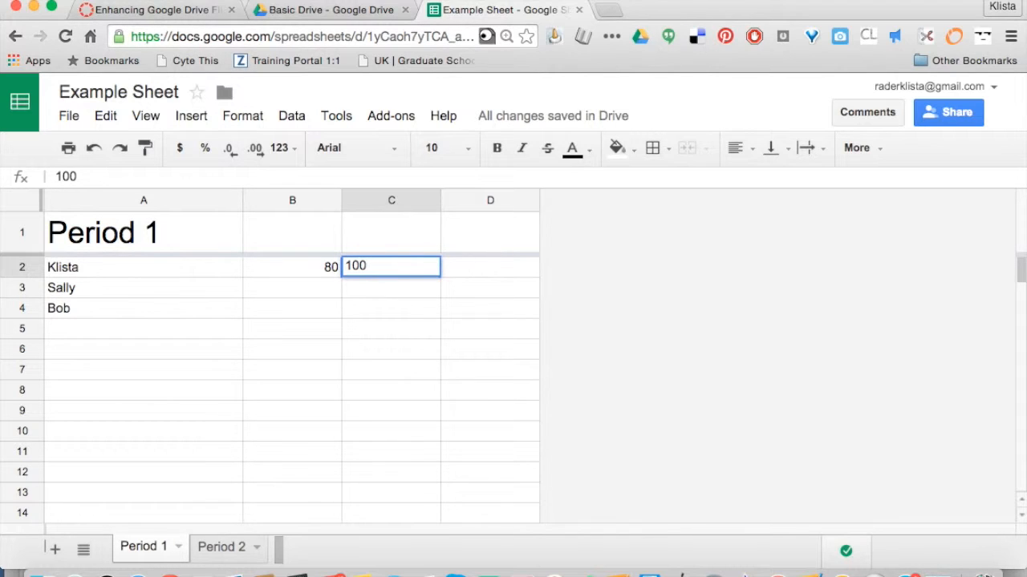
{"action": "key", "text": "Return"}
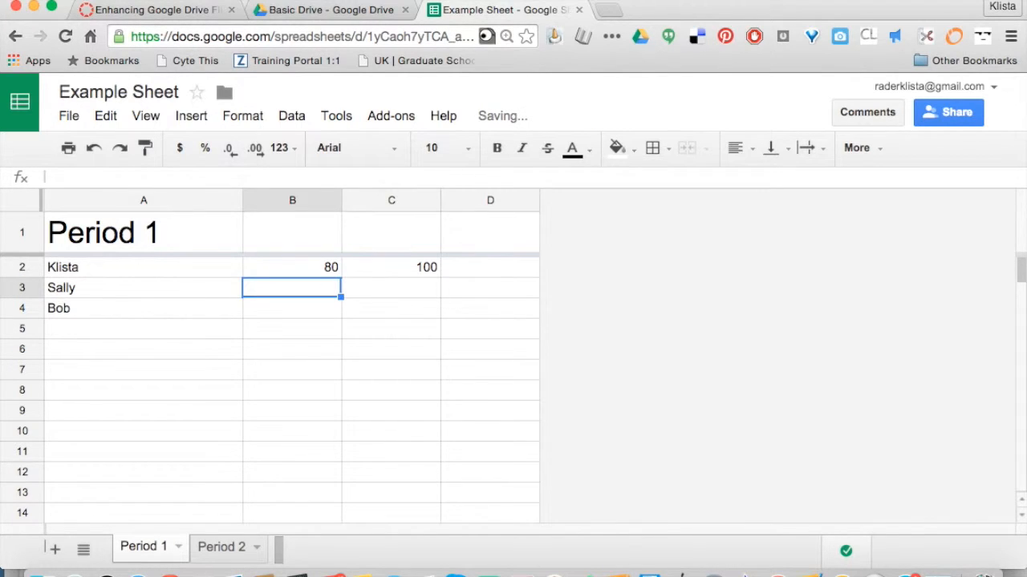
{"action": "type", "text": "75"}
{"action": "key", "text": "Tab"}
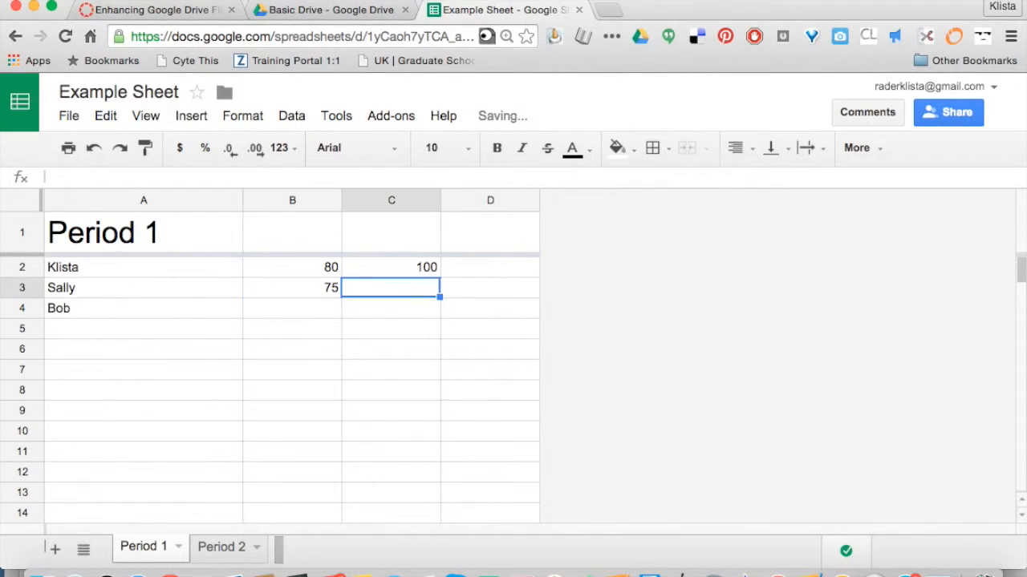
{"action": "type", "text": "90"}
{"action": "key", "text": "Return"}
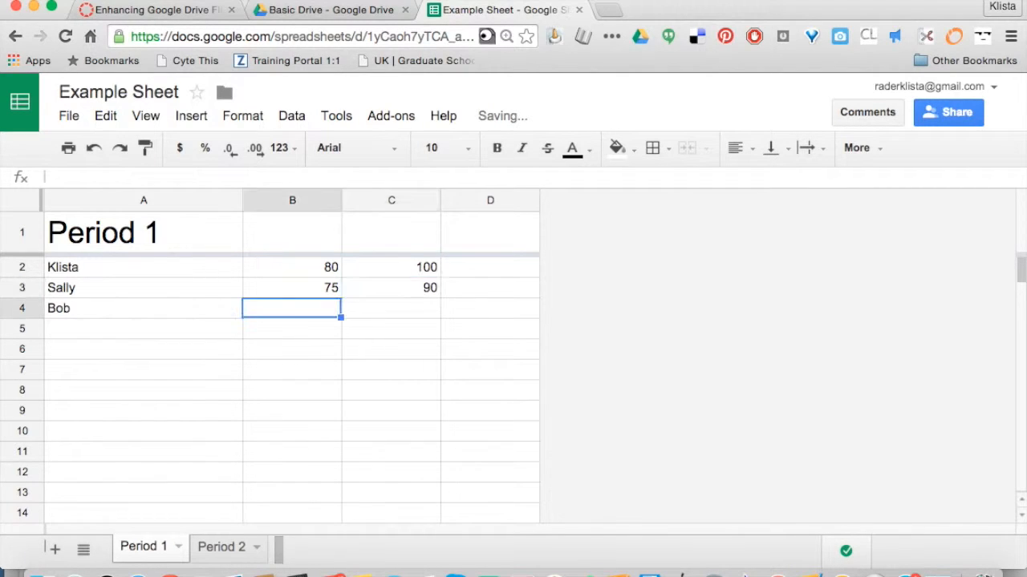
{"action": "type", "text": "60"}
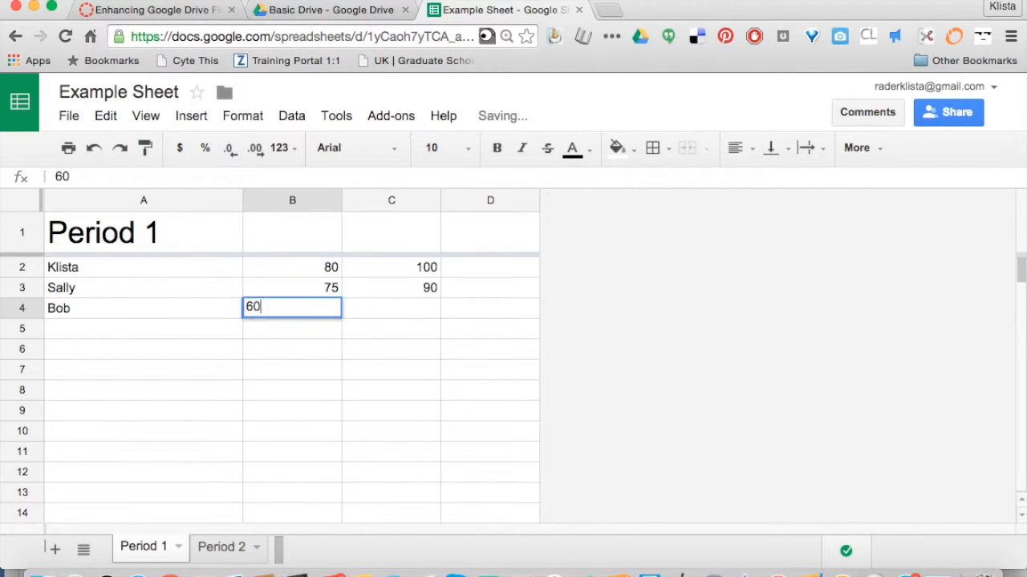
{"action": "key", "text": "Tab"}
{"action": "type", "text": "50"}
{"action": "key", "text": "Return"}
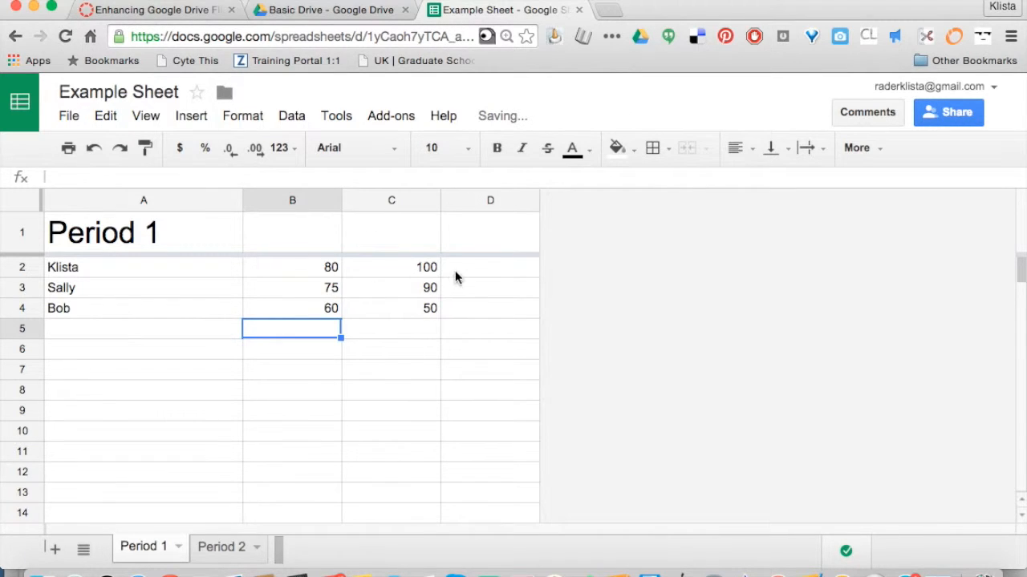
Enter the formula =AVERAGE(B2:C2) in cell D2 to average the first participant's scores.
{"action": "left_click", "coordinate": [457, 275]}
{"action": "type", "text": "="}
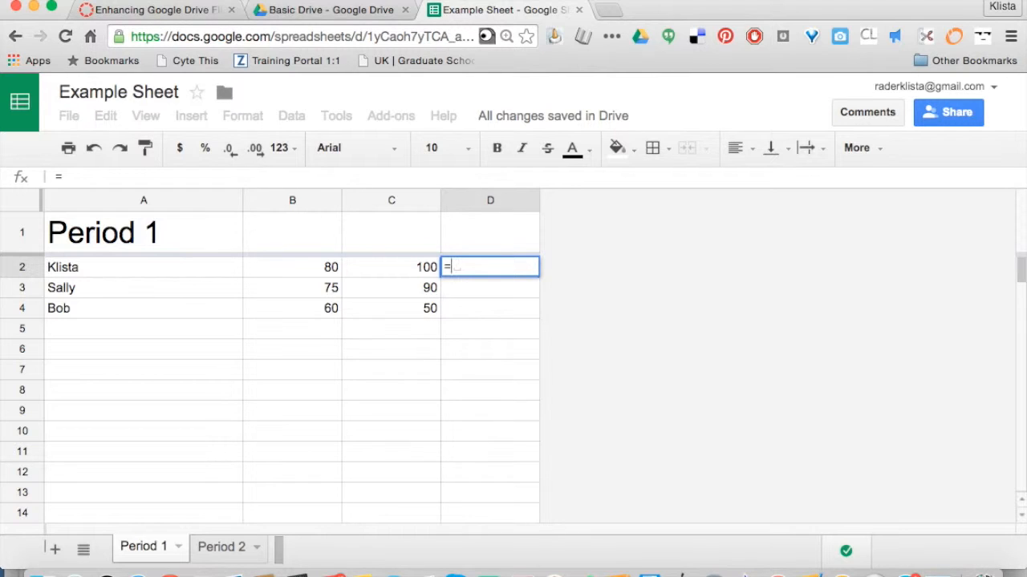
{"action": "type", "text": "aver"}
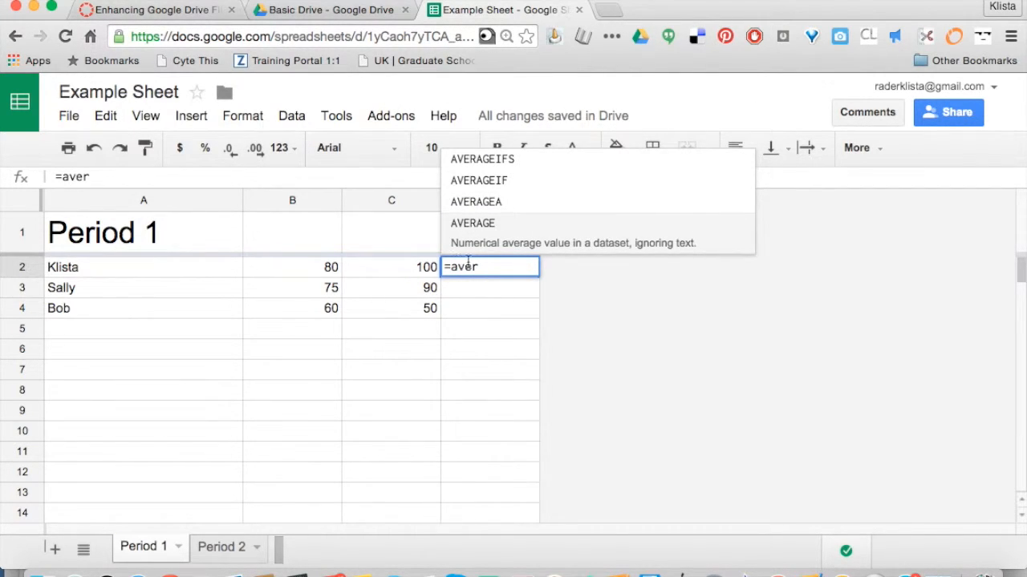
{"action": "left_click", "coordinate": [485, 224]}
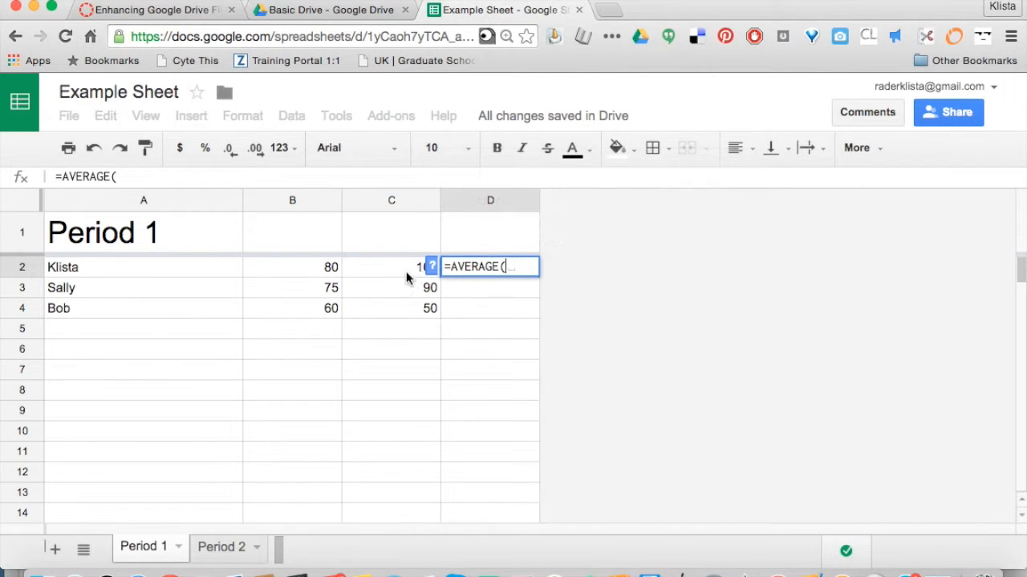
{"action": "left_click_drag", "start_coordinate": [318, 267], "coordinate": [405, 267]}
{"action": "type", "text": ")"}
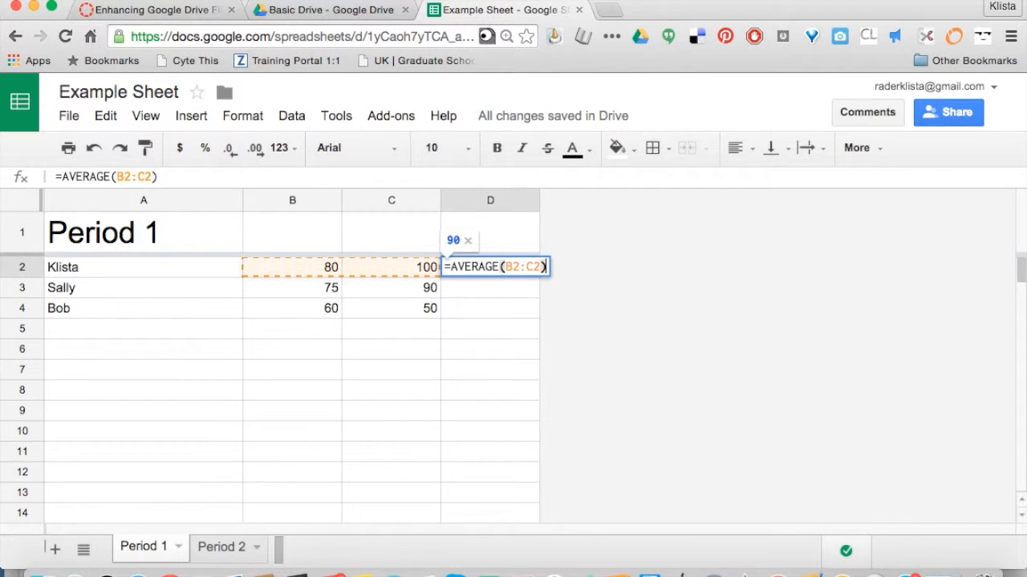
{"action": "key", "text": "Return"}
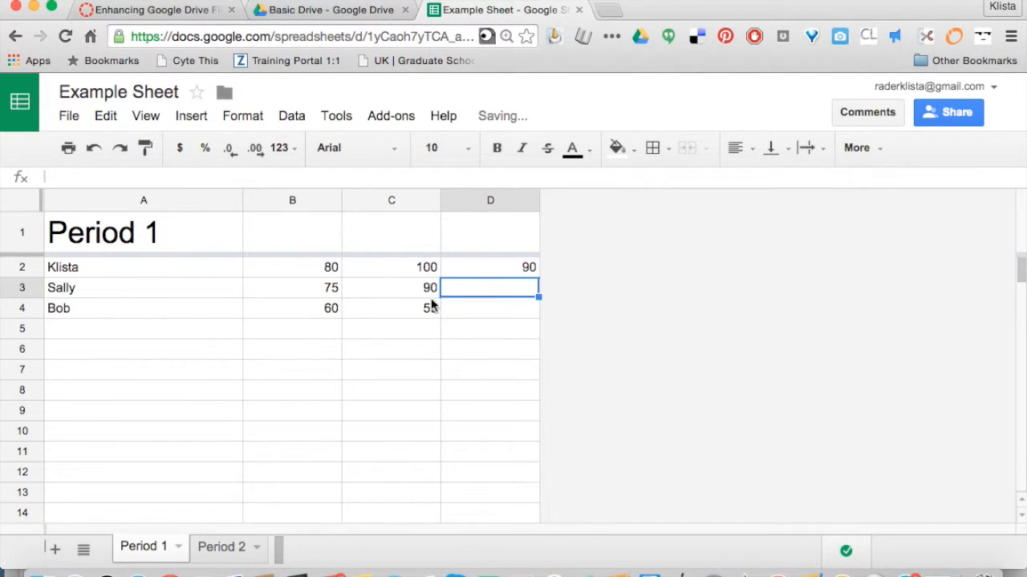
Try filling the value in cell C4 down to C11, and undo the fill.
{"action": "left_click", "coordinate": [528, 269]}
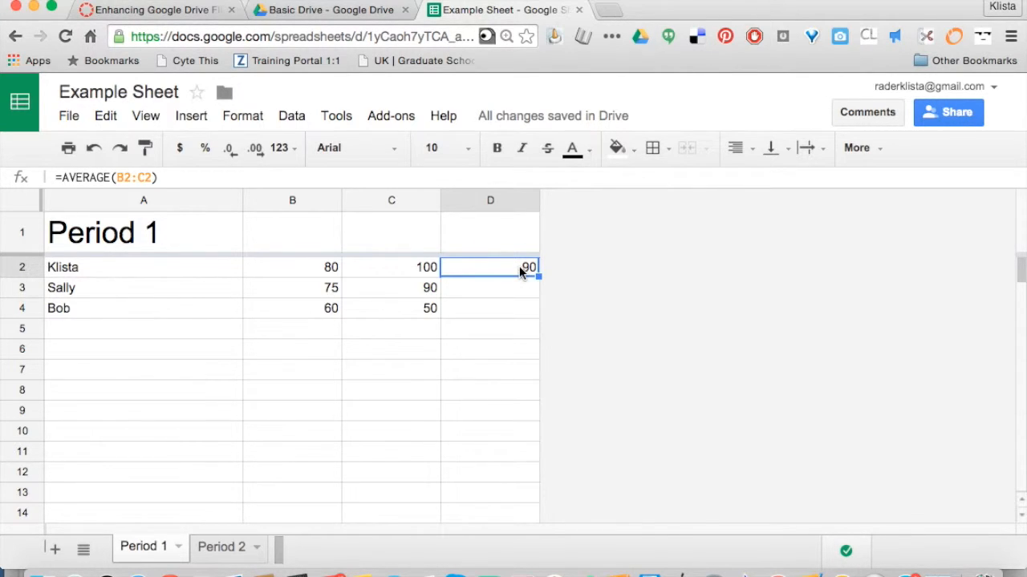
{"action": "left_click", "coordinate": [423, 315]}
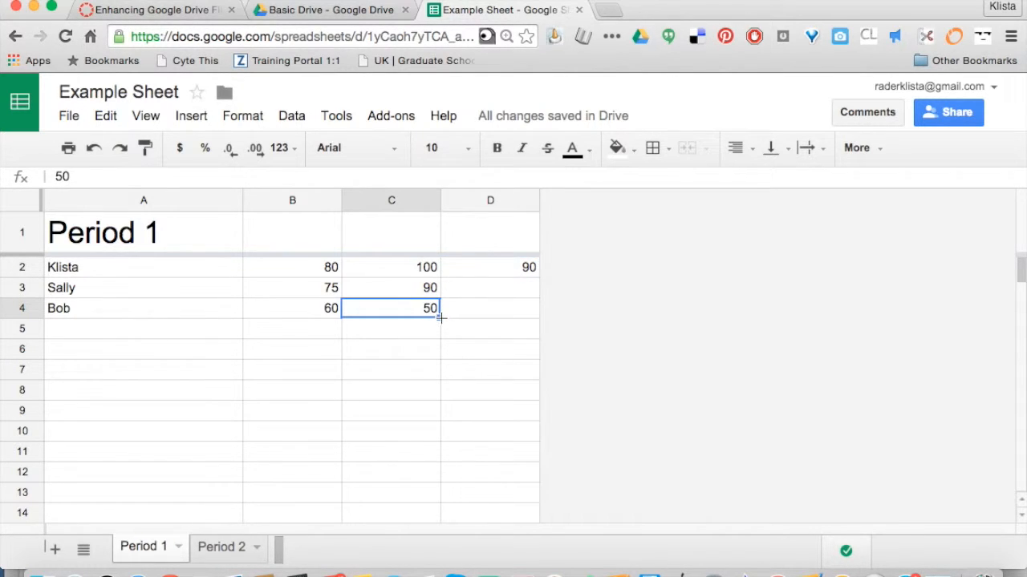
{"action": "left_click_drag", "start_coordinate": [440, 317], "coordinate": [439, 451]}
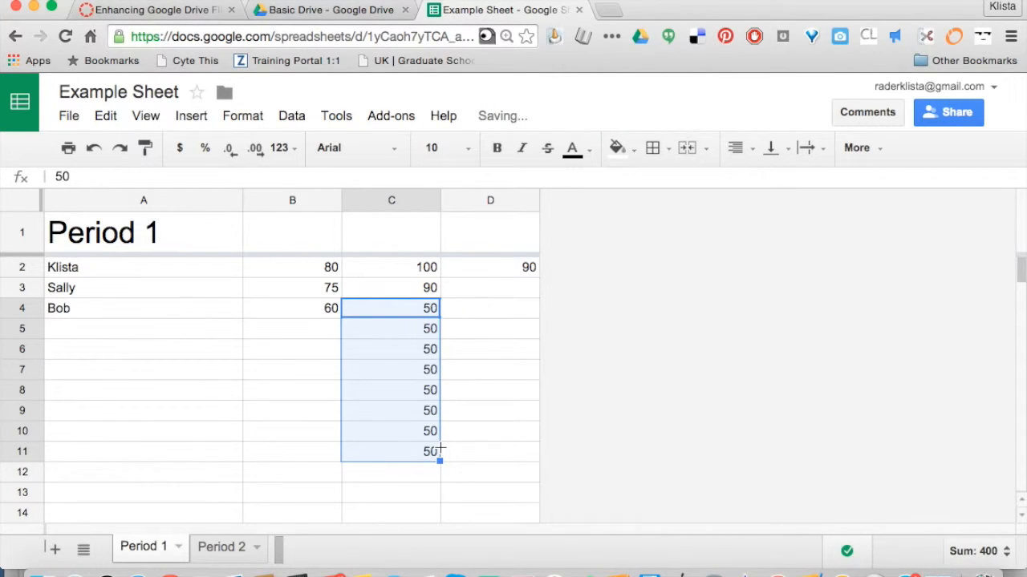
{"action": "key", "text": "super+z"}
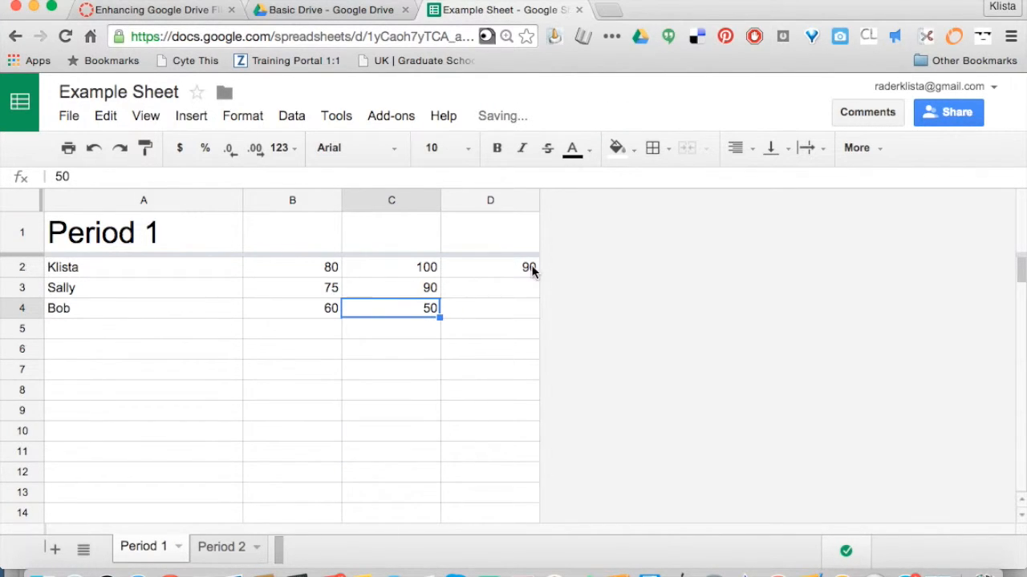
Fill the average formula from cell D2 down to D4 for the other two participants.
{"action": "left_click", "coordinate": [507, 268]}
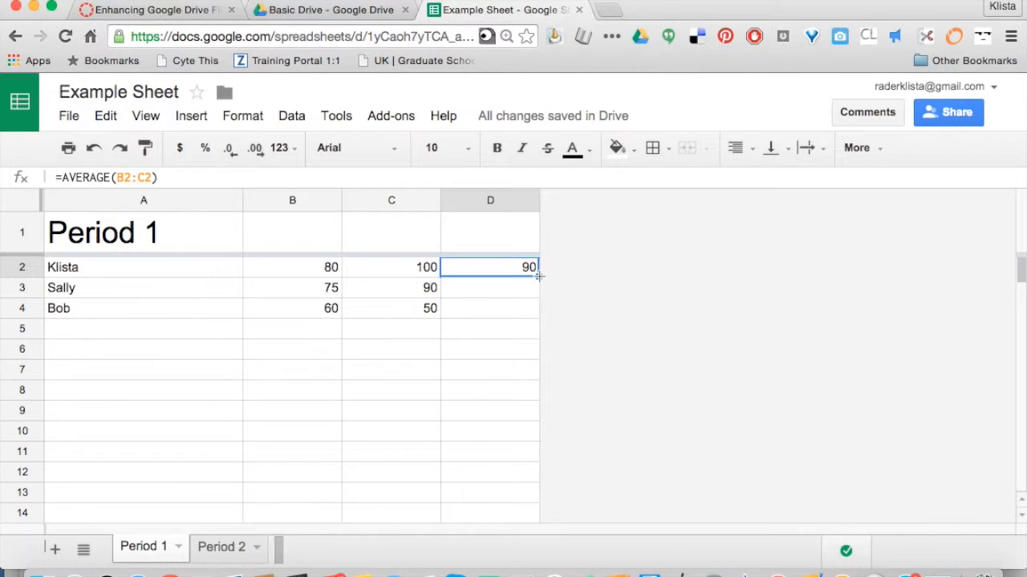
{"action": "left_click_drag", "start_coordinate": [539, 276], "coordinate": [537, 310]}
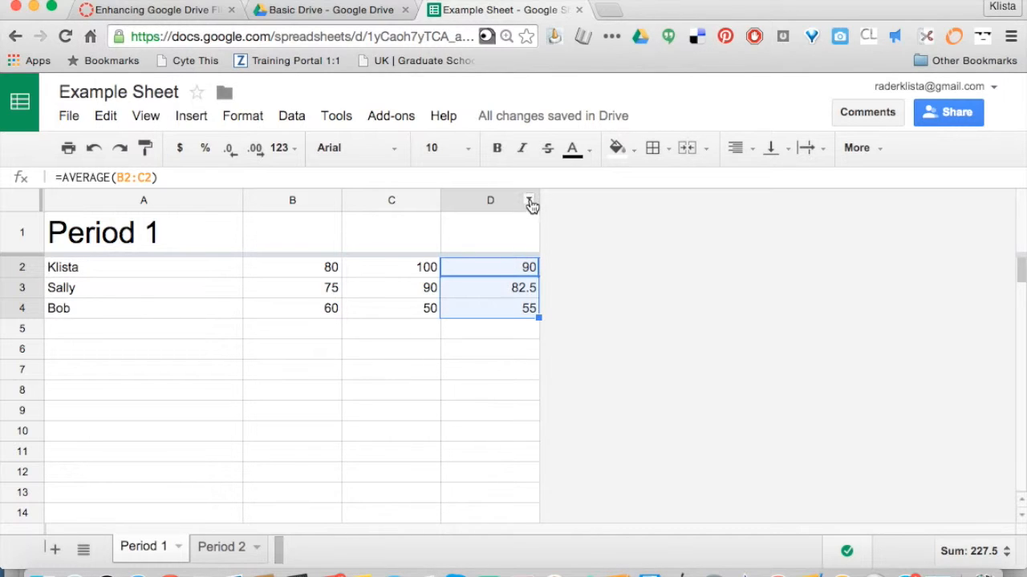
Start a single-color conditional format rule for column D with the condition Less than or equal to.
{"action": "left_click", "coordinate": [529, 202]}
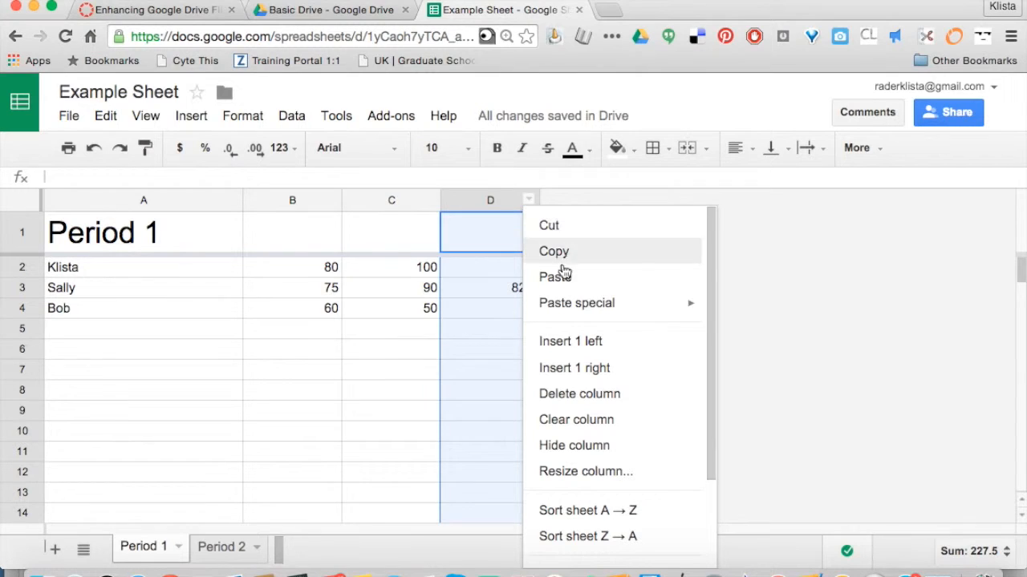
{"action": "scroll", "coordinate": [559, 348], "scroll_direction": "down", "scroll_amount": 2}
{"action": "scroll", "coordinate": [560, 348], "scroll_direction": "down", "scroll_amount": 2}
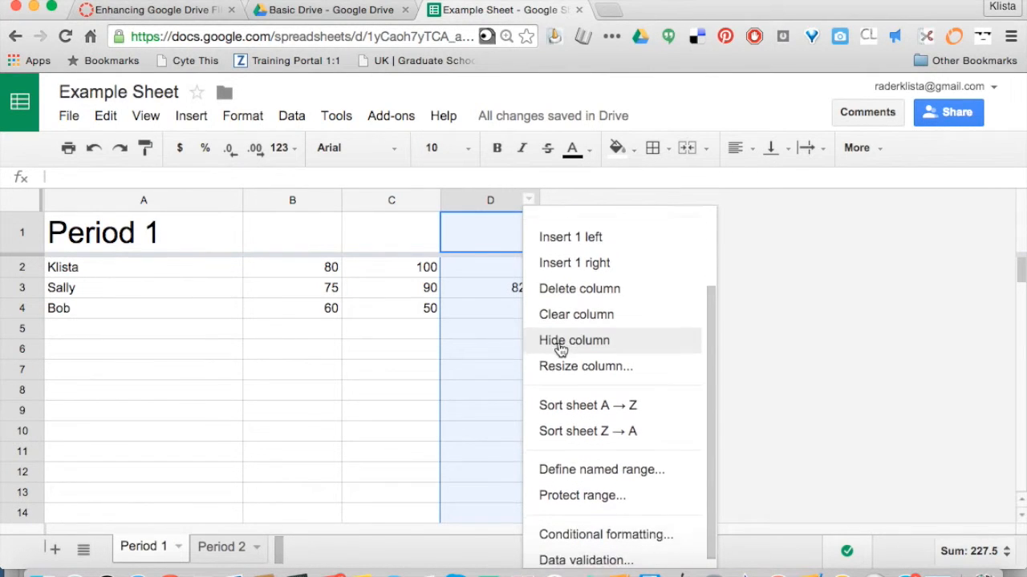
{"action": "left_click", "coordinate": [568, 525]}
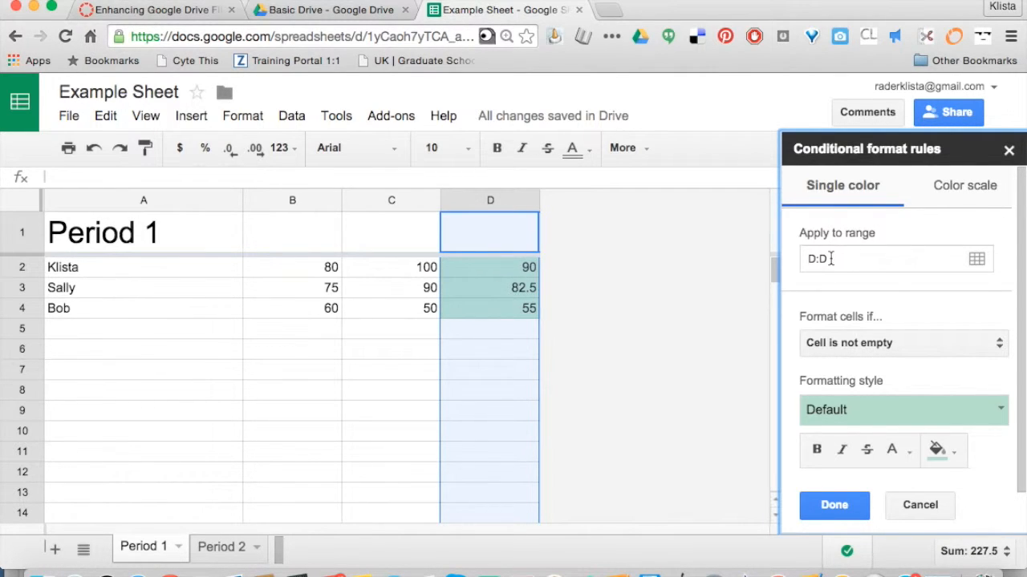
{"action": "left_click", "coordinate": [883, 343]}
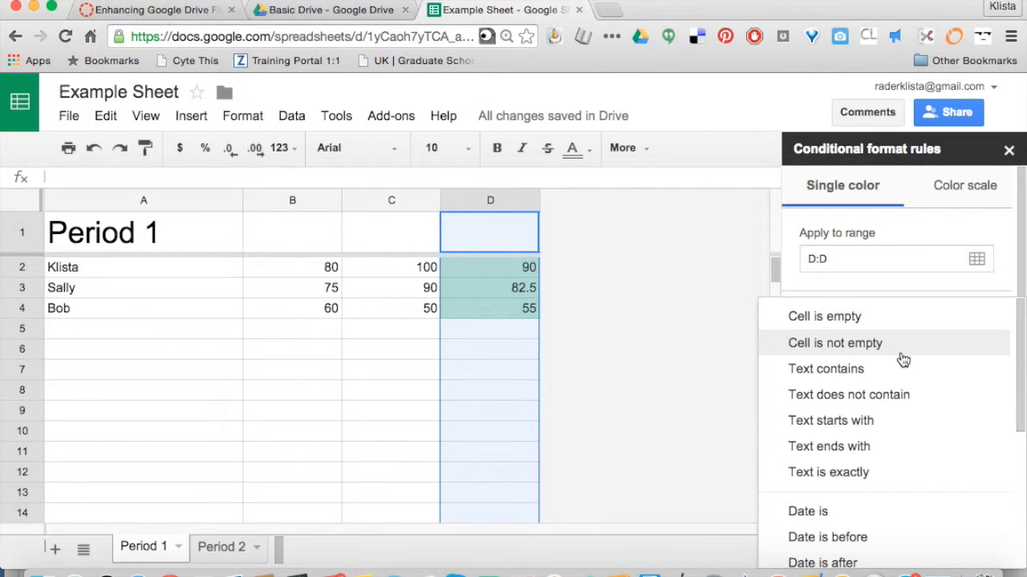
{"action": "scroll", "coordinate": [894, 422], "scroll_direction": "down", "scroll_amount": 3}
{"action": "scroll", "coordinate": [896, 424], "scroll_direction": "down", "scroll_amount": 3}
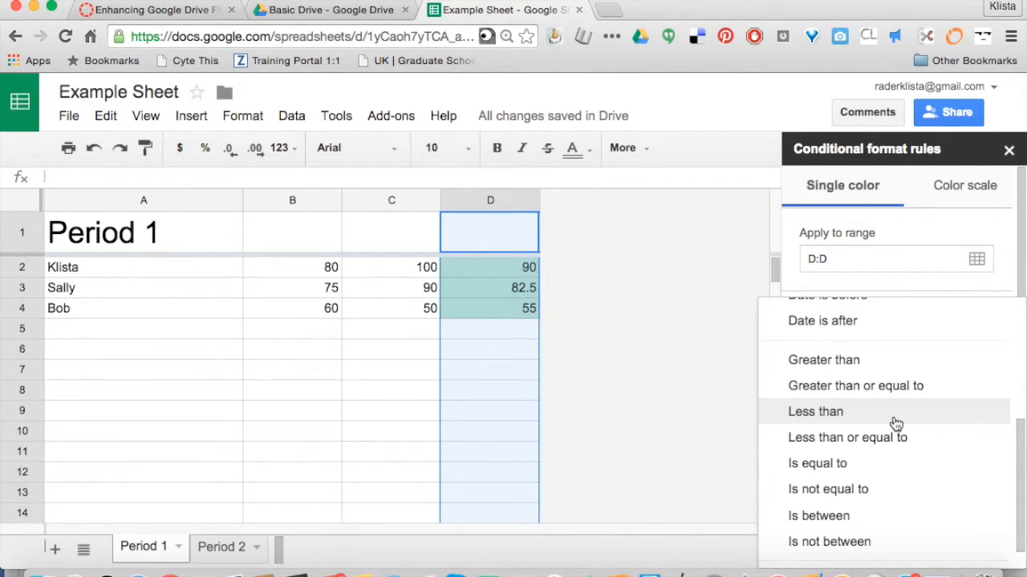
{"action": "scroll", "coordinate": [896, 424], "scroll_direction": "down", "scroll_amount": 1}
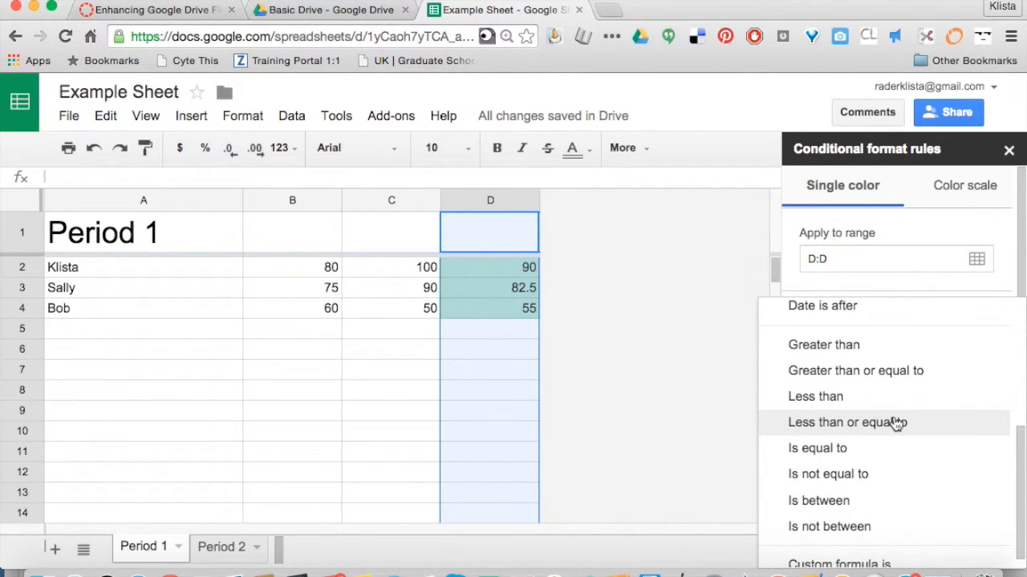
{"action": "left_click", "coordinate": [897, 423]}
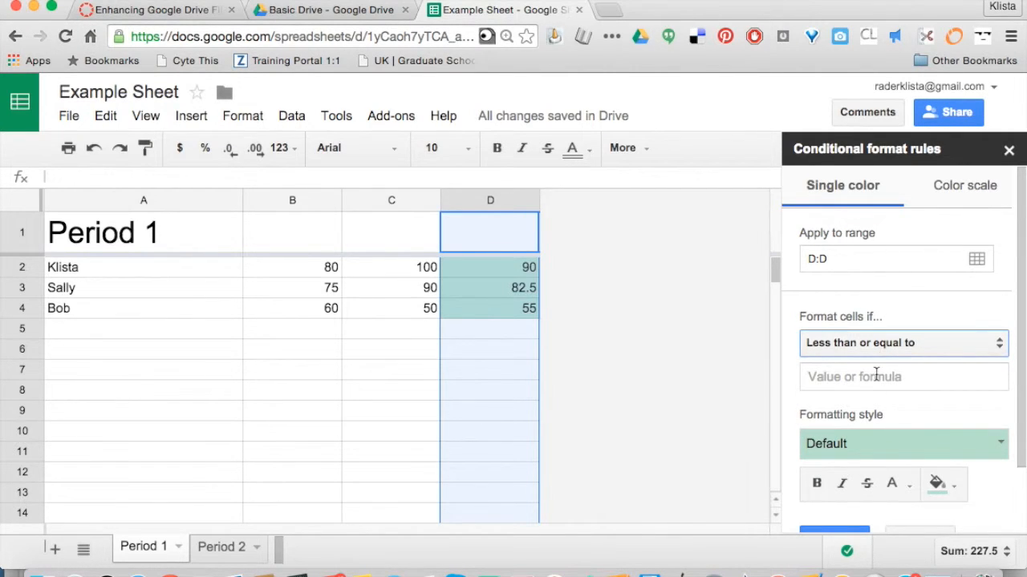
Set the rule's comparison value to 60 and save it with the default green formatting style.
{"action": "left_click", "coordinate": [913, 376]}
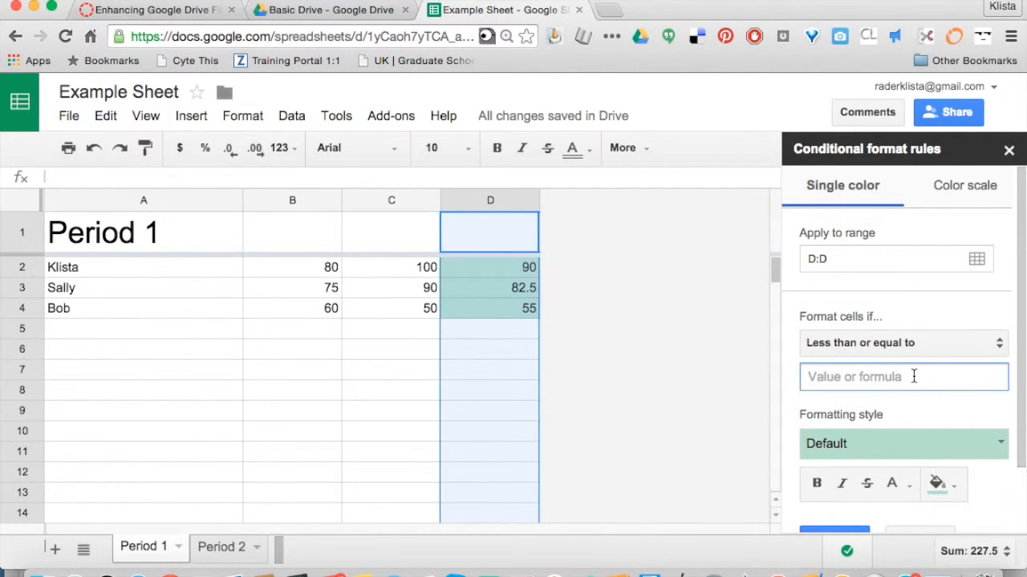
{"action": "type", "text": "60"}
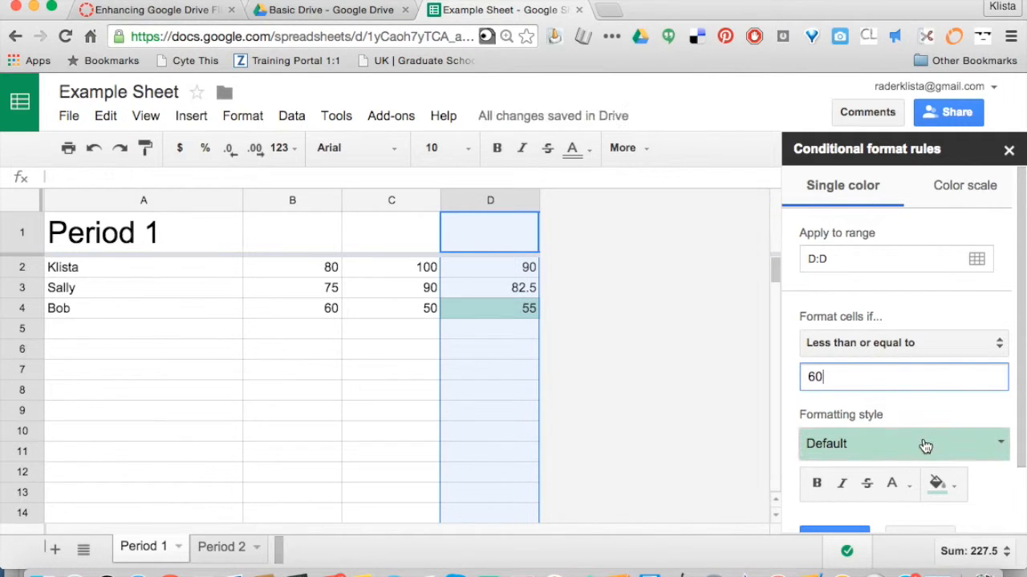
{"action": "scroll", "coordinate": [923, 446], "scroll_direction": "down", "scroll_amount": 2}
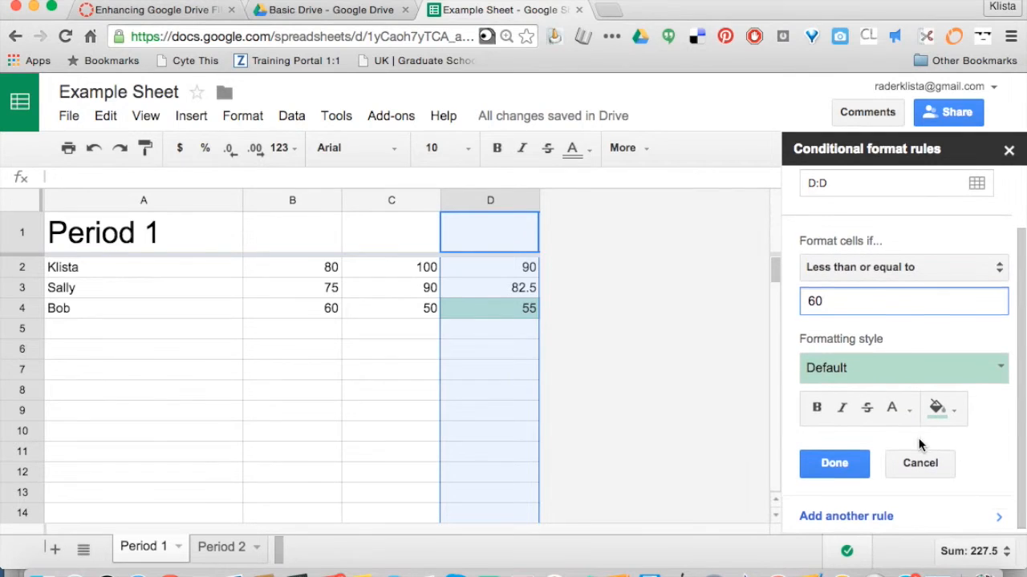
{"action": "left_click", "coordinate": [836, 464]}
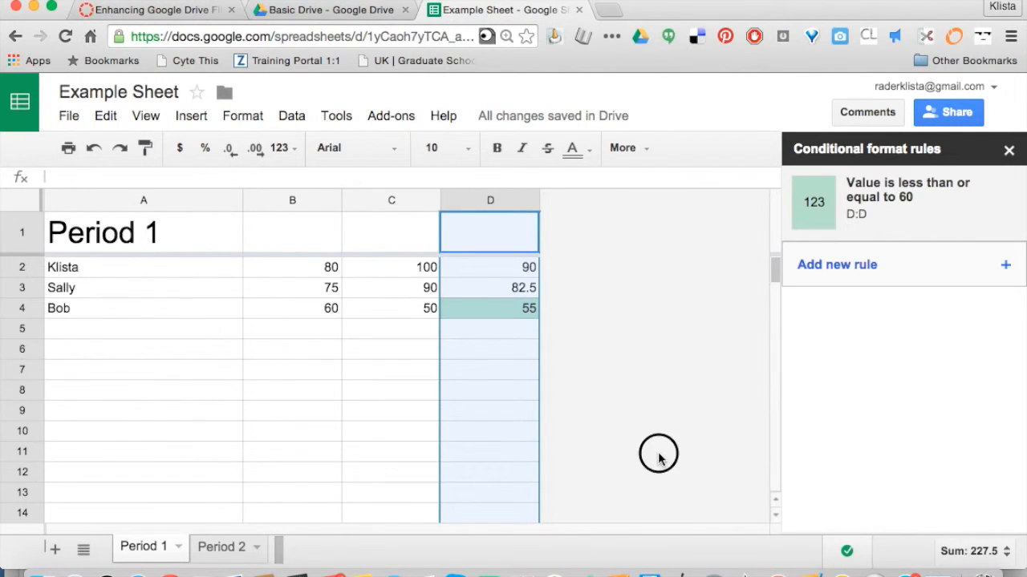
{"action": "left_click", "coordinate": [521, 452]}
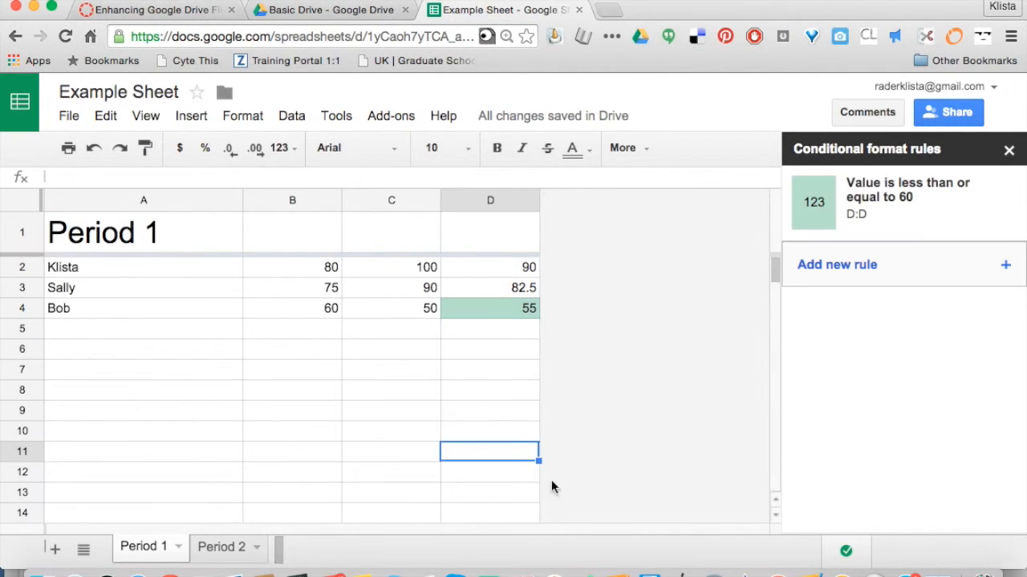
Add a fourth participant in row 5, entering the name in column A and the scores 70 and 30 in columns B and C.
{"action": "left_click", "coordinate": [177, 331]}
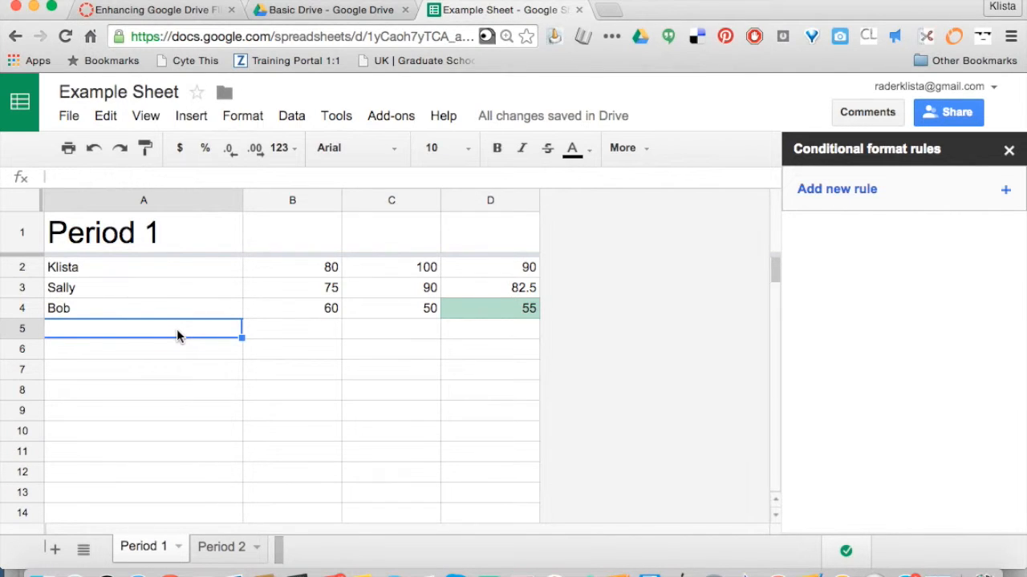
{"action": "type", "text": "Krissy"}
{"action": "key", "text": "Tab"}
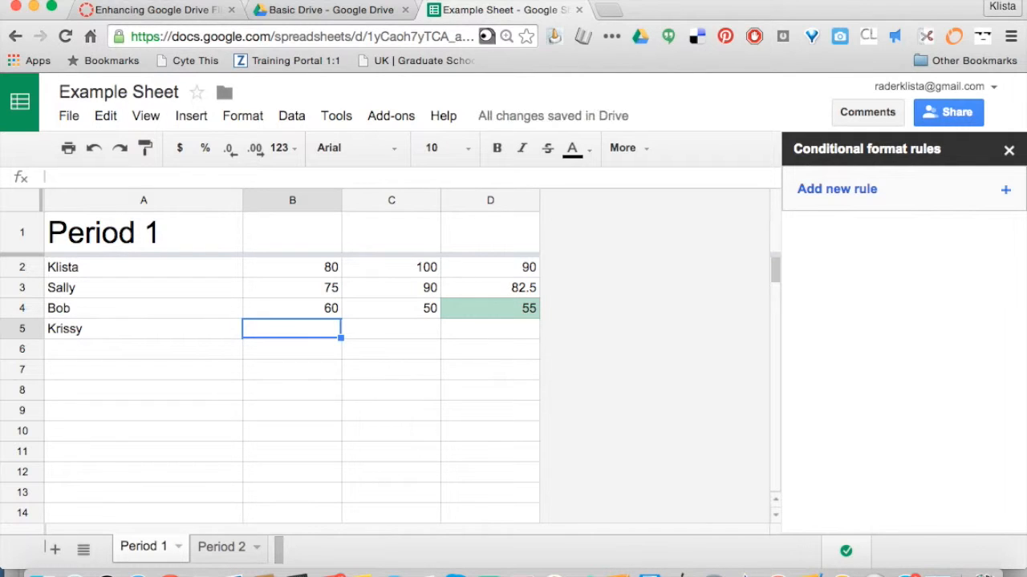
{"action": "type", "text": "70"}
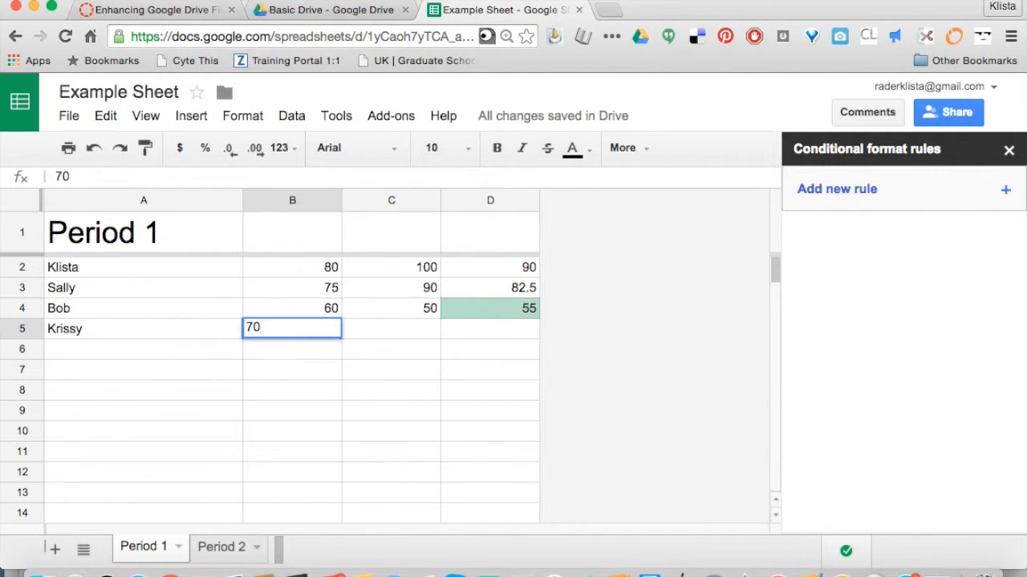
{"action": "key", "text": "Tab"}
{"action": "type", "text": "30"}
{"action": "key", "text": "Tab"}
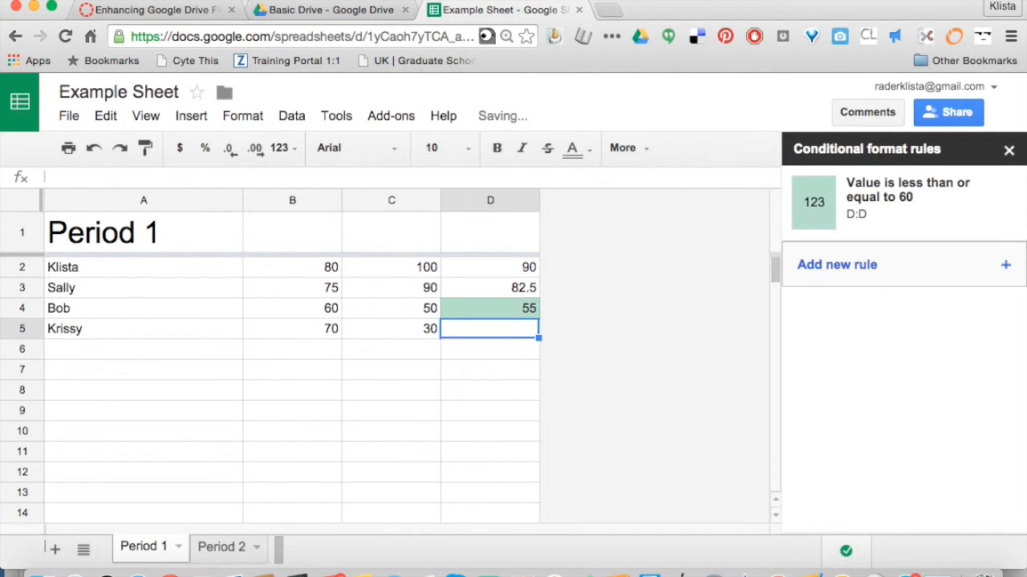
Fill the average formula from cell D4 down to D5 for the new participant.
{"action": "key", "text": "Return"}
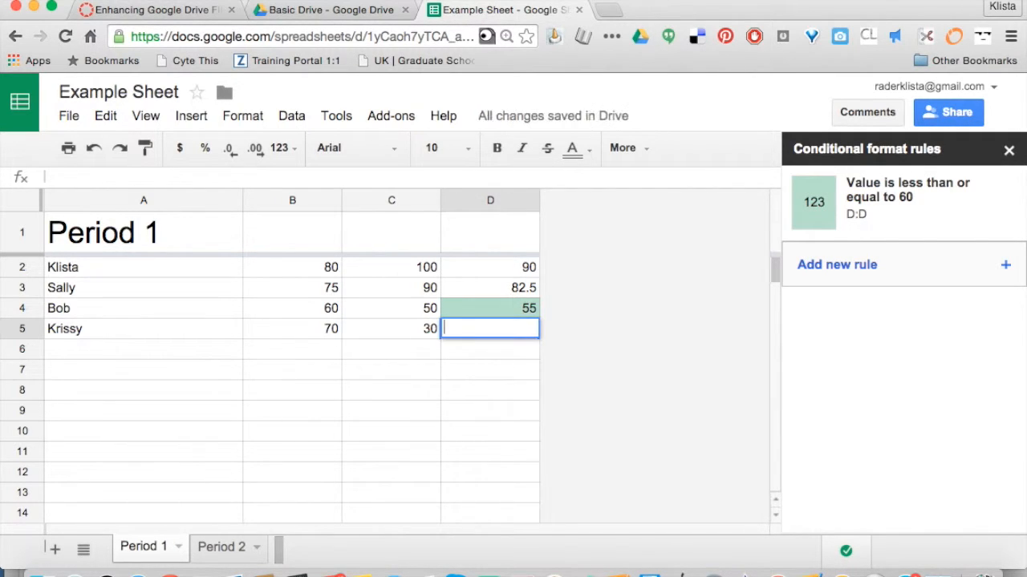
{"action": "key", "text": "Return"}
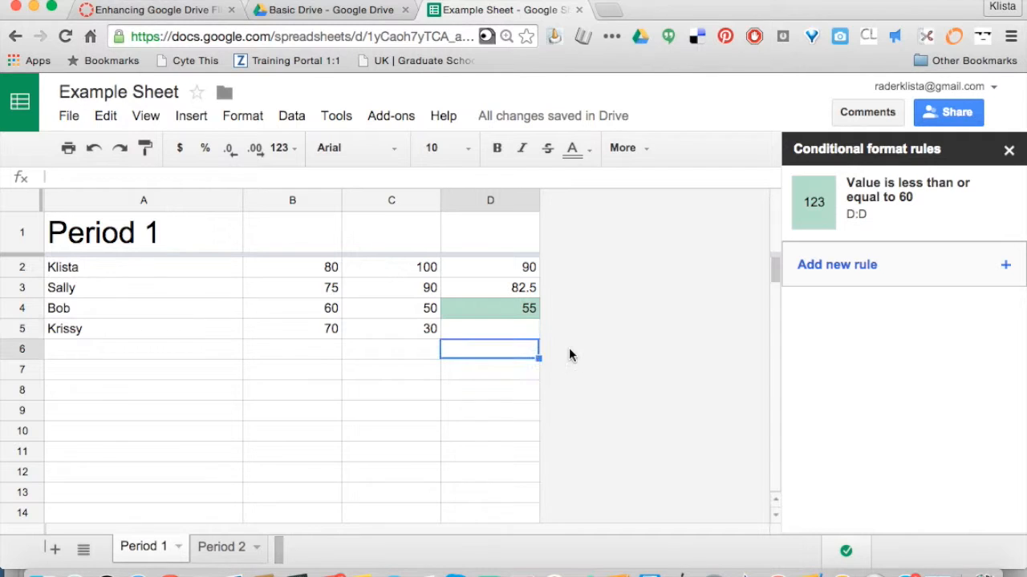
{"action": "left_click", "coordinate": [525, 308]}
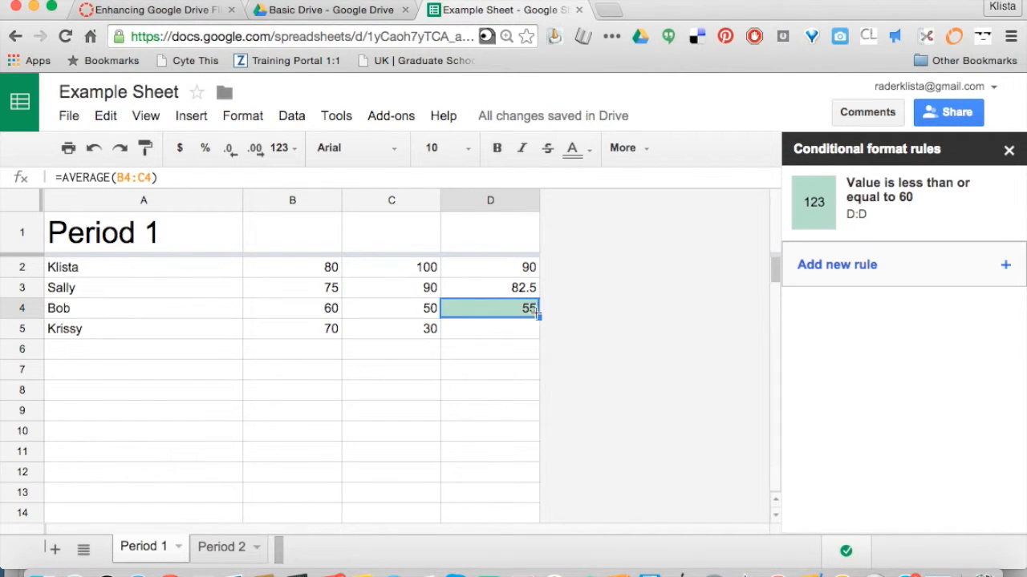
{"action": "left_click_drag", "start_coordinate": [537, 320], "coordinate": [538, 336]}
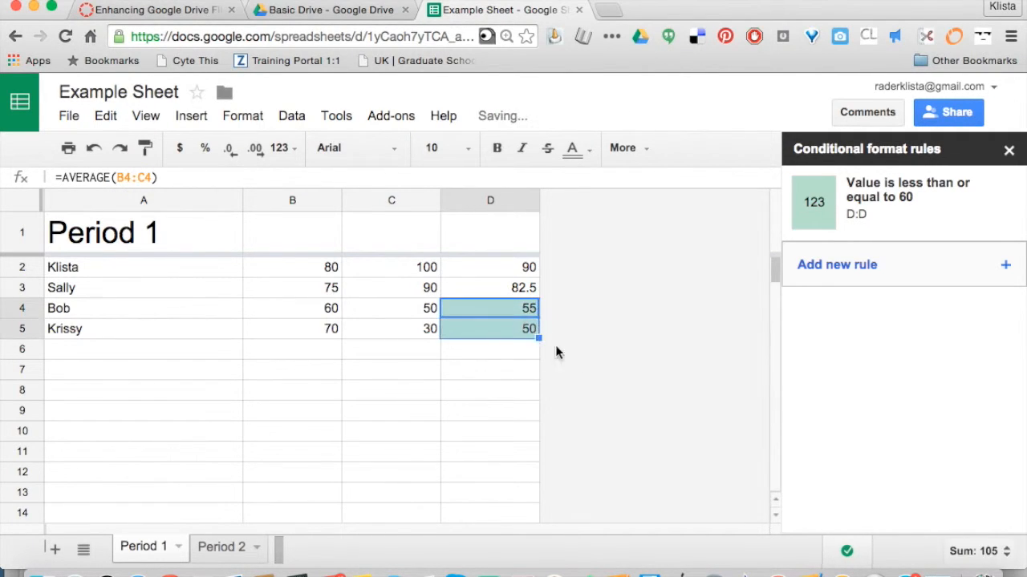
{"action": "left_click", "coordinate": [563, 354]}
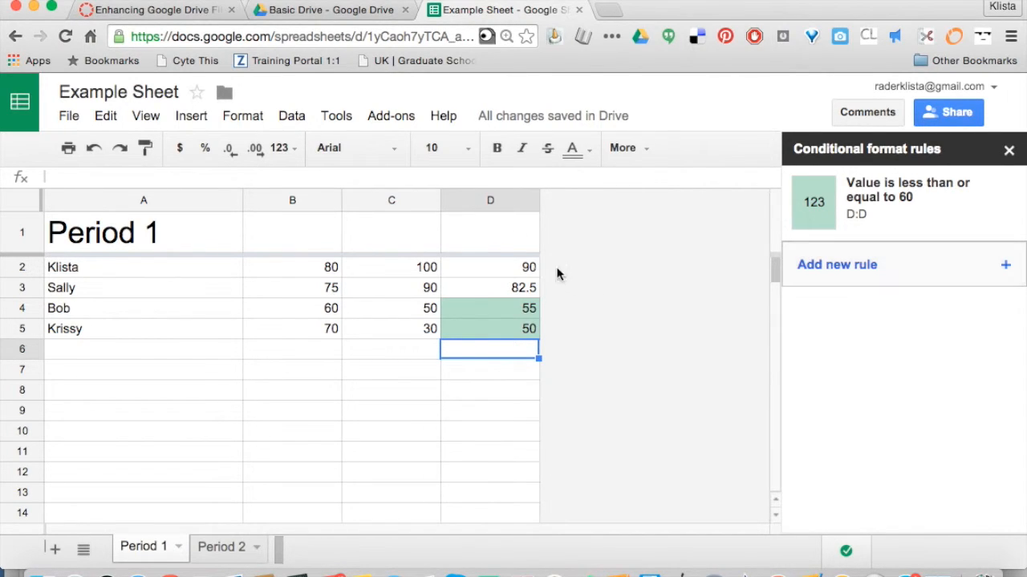
Add a second conditional format rule for column D with the condition Greater than 80.
{"action": "left_click", "coordinate": [528, 200]}
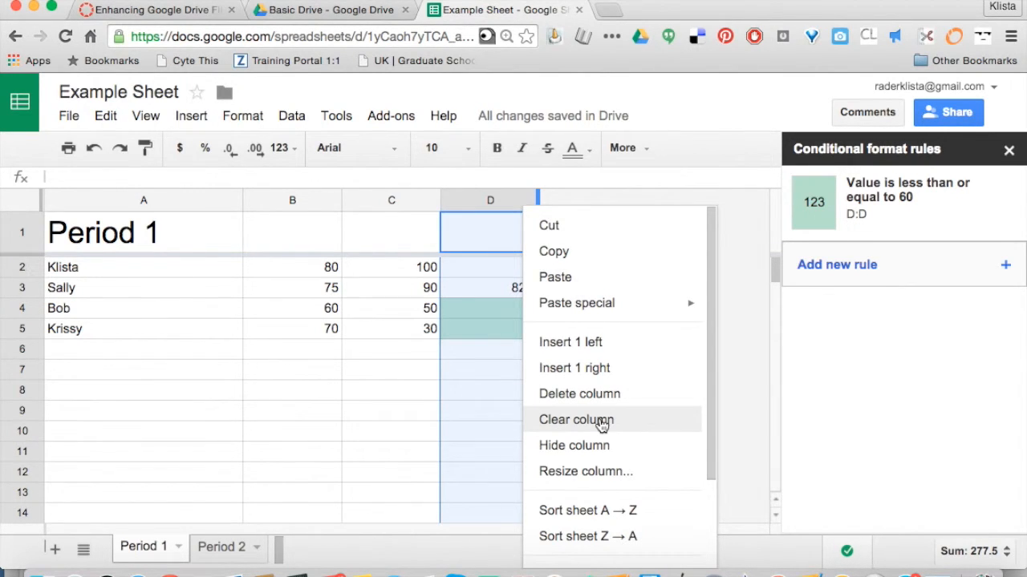
{"action": "left_click", "coordinate": [879, 267]}
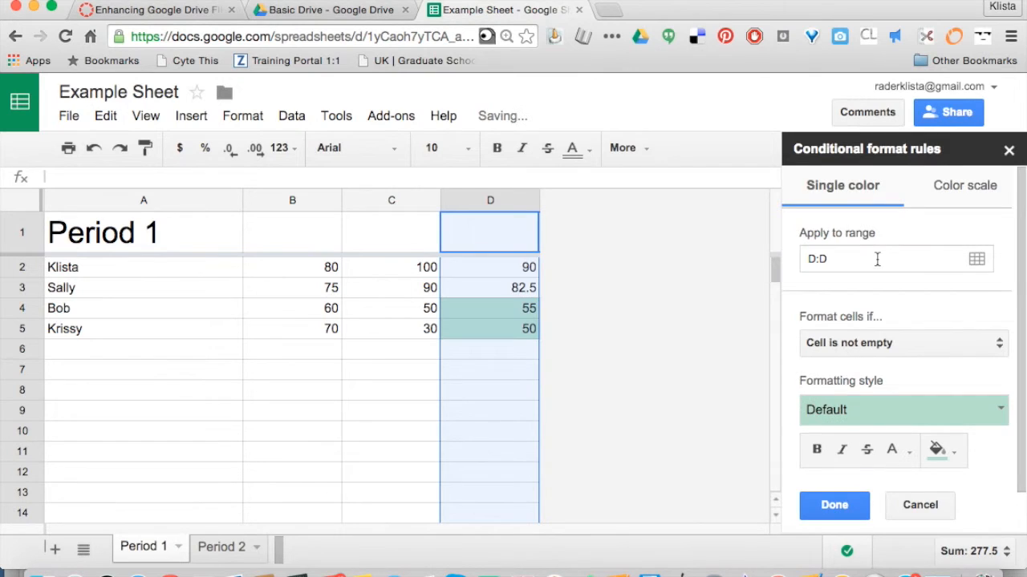
{"action": "left_click", "coordinate": [848, 345]}
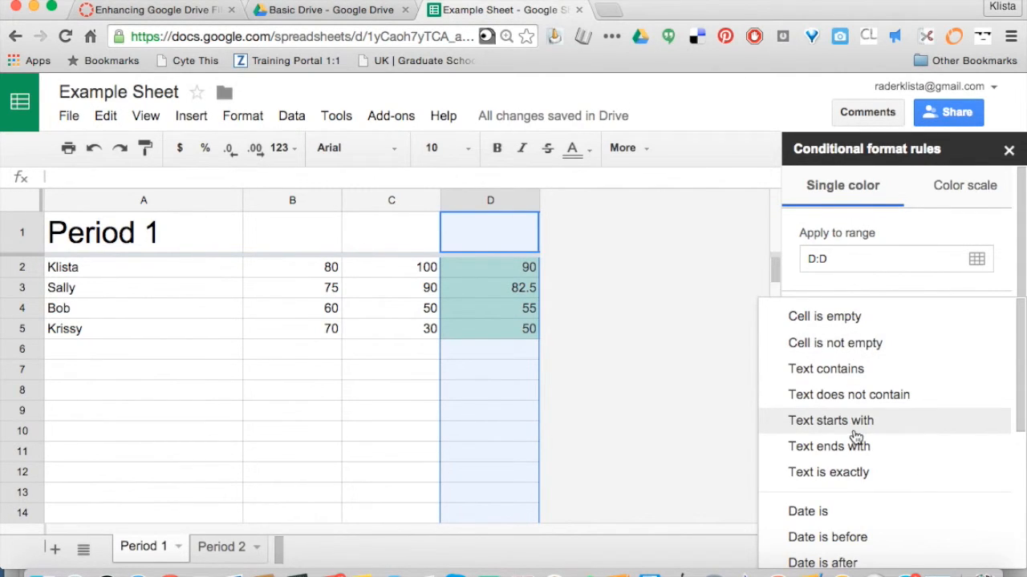
{"action": "scroll", "coordinate": [856, 436], "scroll_direction": "down", "scroll_amount": 5}
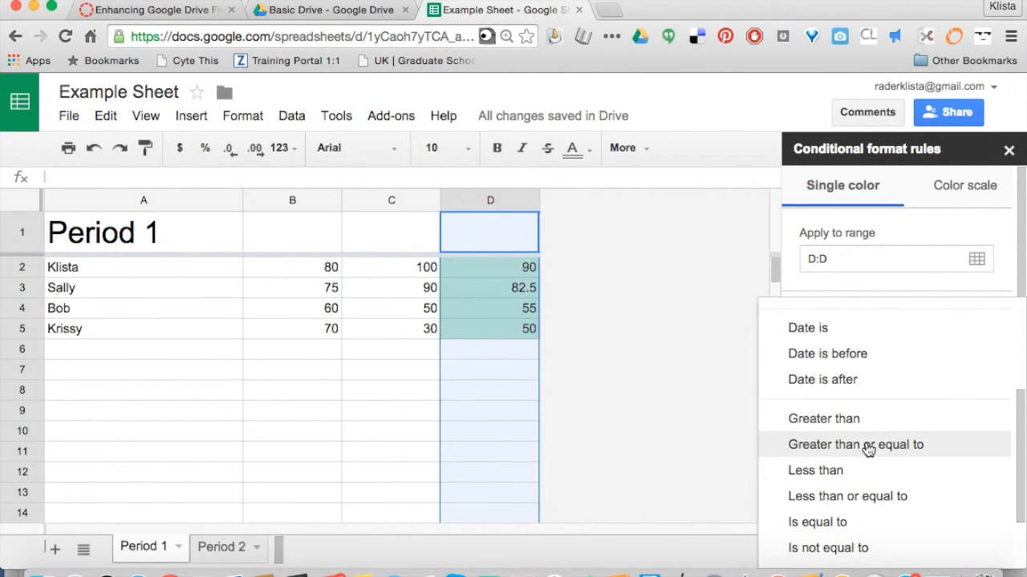
{"action": "left_click", "coordinate": [868, 425]}
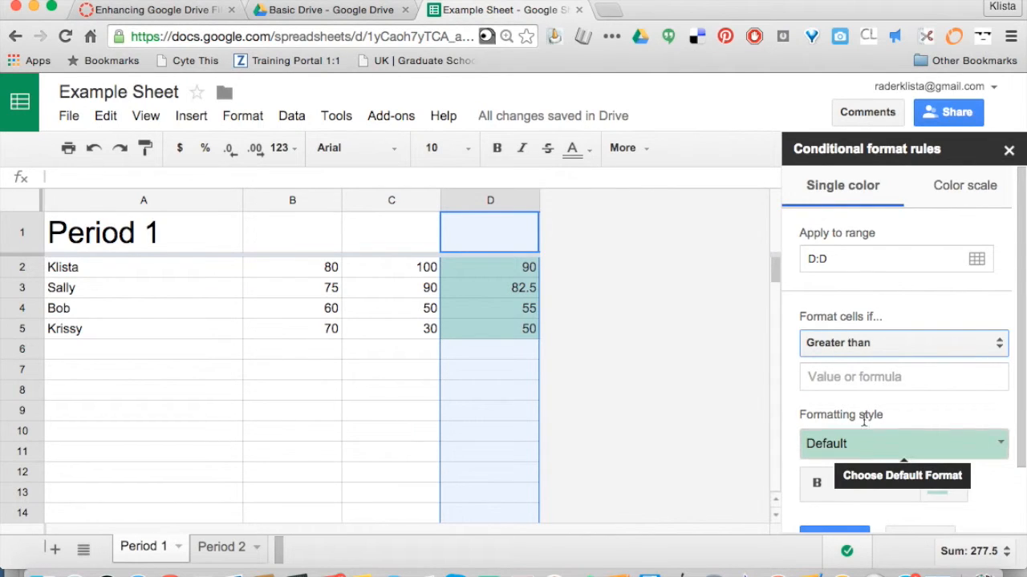
{"action": "left_click", "coordinate": [884, 378]}
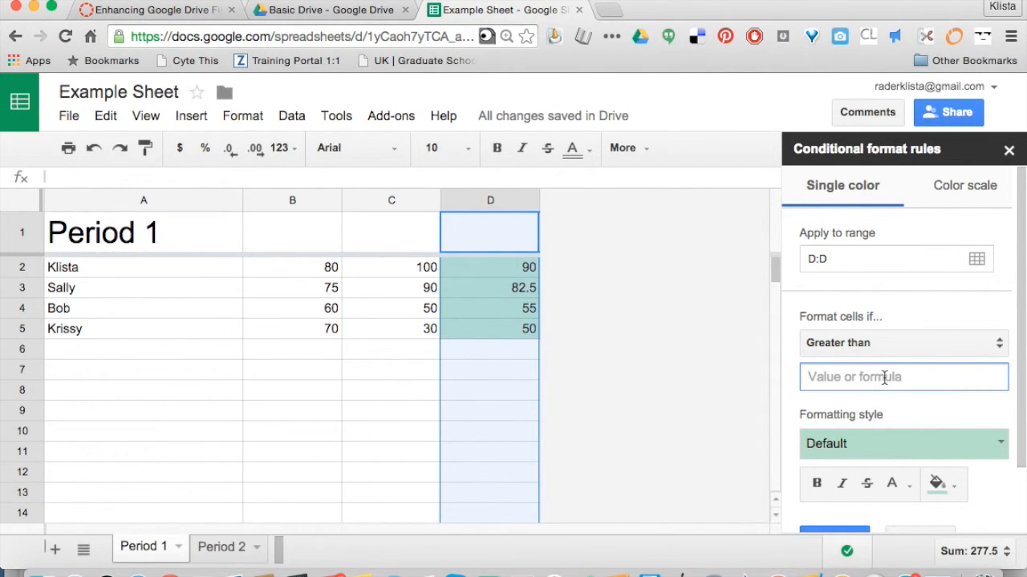
{"action": "type", "text": "80"}
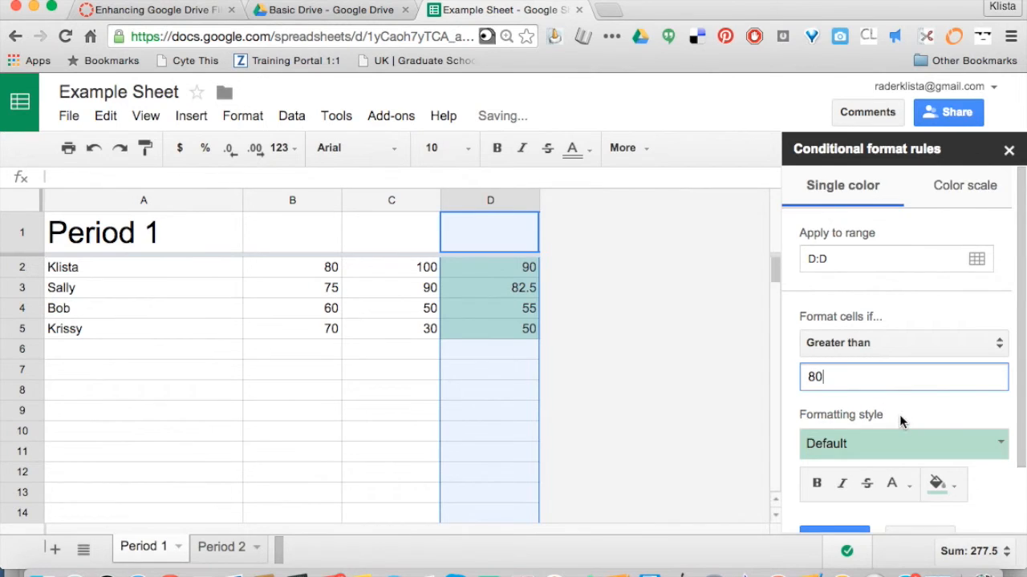
Try magenta as the second rule's text color, and set the text color back to black.
{"action": "scroll", "coordinate": [899, 414], "scroll_direction": "down", "scroll_amount": 2}
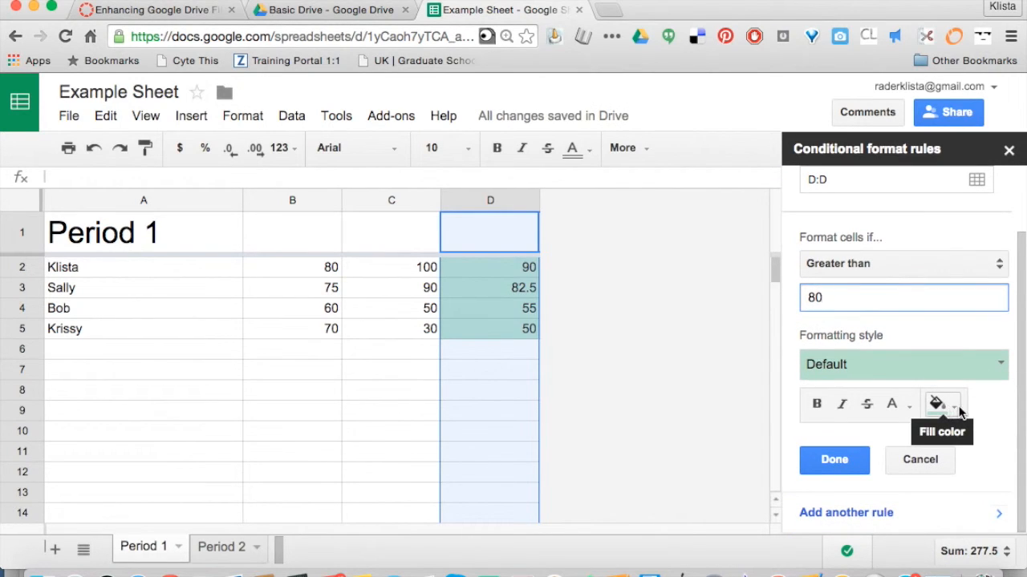
{"action": "left_click", "coordinate": [960, 407]}
{"action": "left_click", "coordinate": [892, 404]}
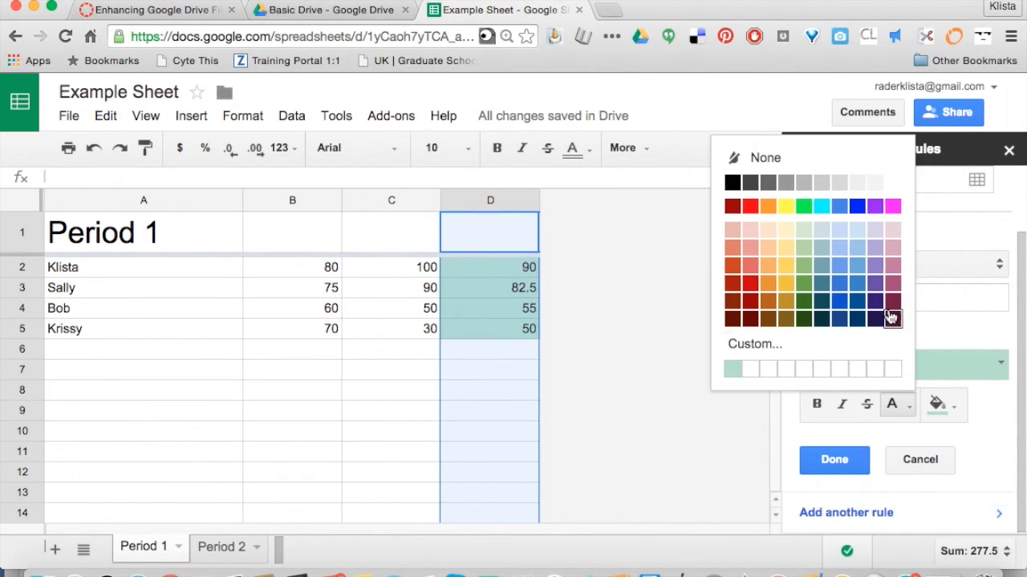
{"action": "left_click", "coordinate": [891, 208]}
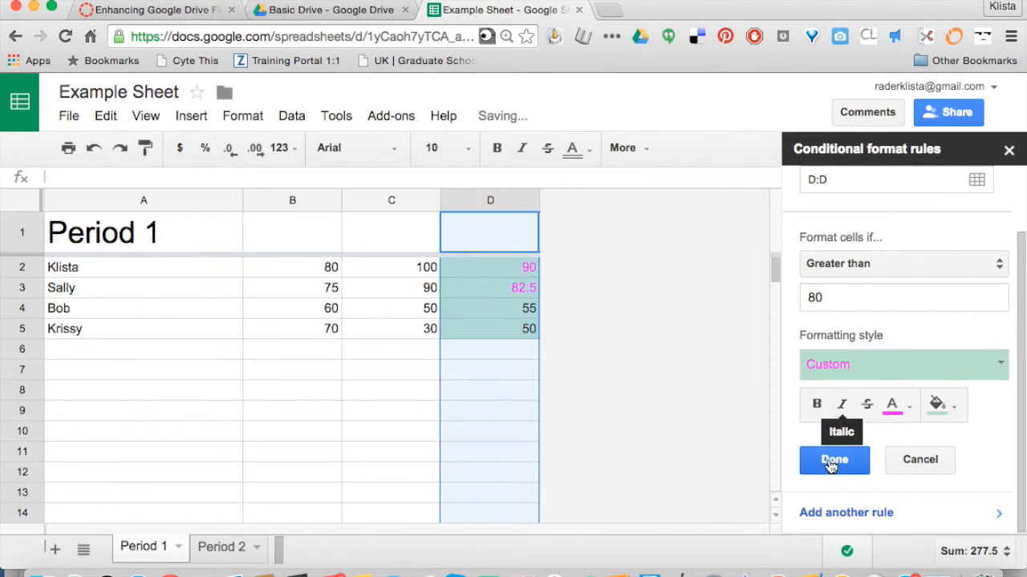
{"action": "left_click", "coordinate": [894, 405]}
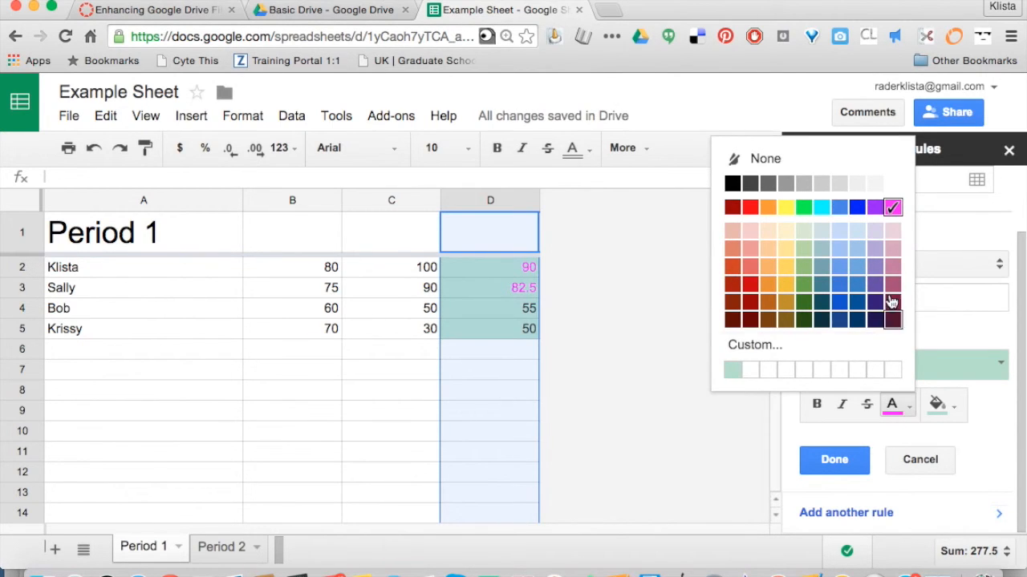
{"action": "left_click", "coordinate": [732, 184]}
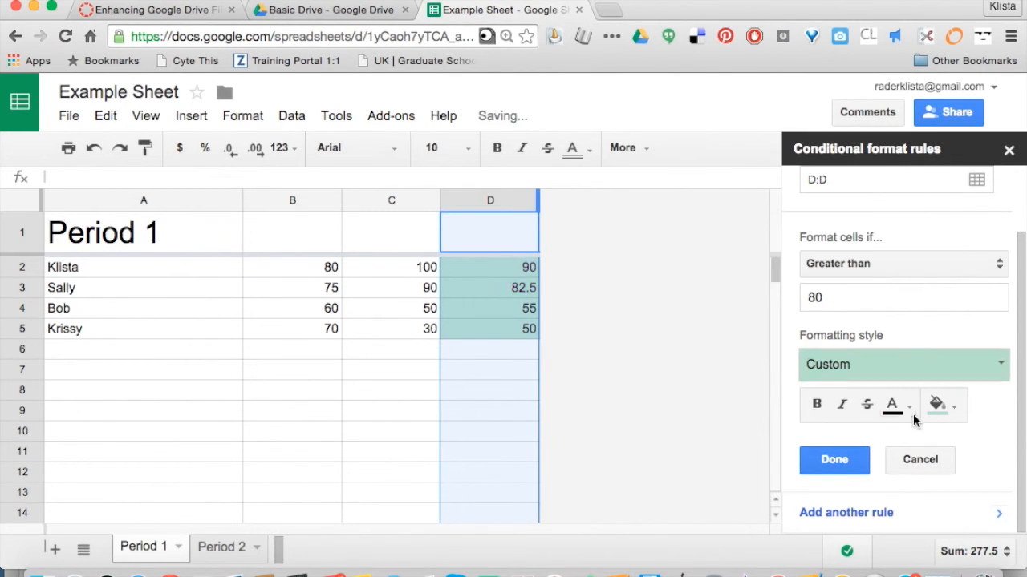
Set the second rule's fill color to magenta and save the rule.
{"action": "left_click", "coordinate": [937, 406]}
{"action": "left_click", "coordinate": [937, 210]}
{"action": "left_click", "coordinate": [833, 461]}
{"action": "left_click", "coordinate": [644, 426]}
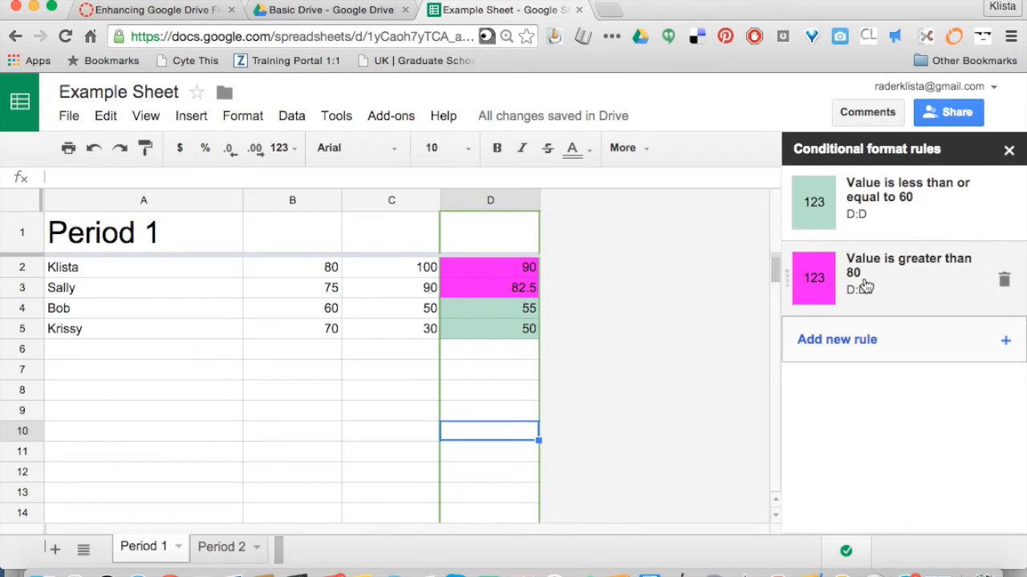